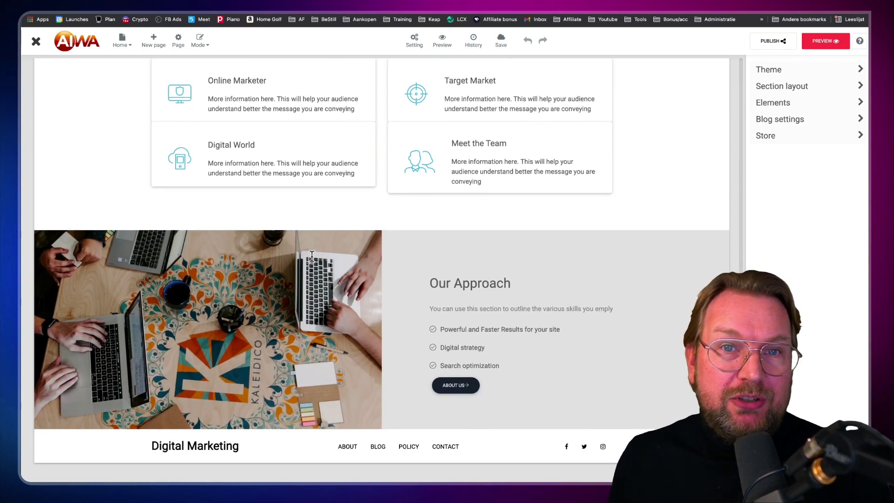
Look over the font options in the site theme settings.
{"action": "scroll", "coordinate": [349, 188], "scroll_direction": "up", "scroll_amount": 10}
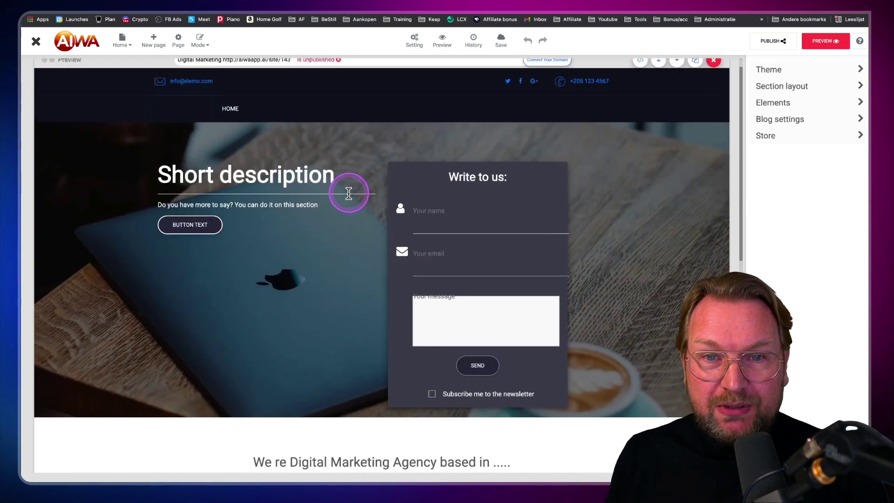
{"action": "left_click", "coordinate": [770, 70]}
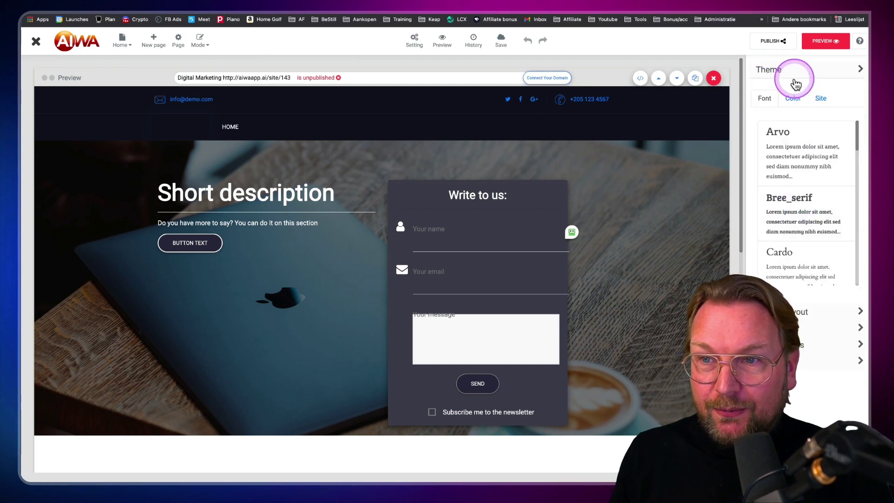
{"action": "left_click", "coordinate": [788, 75]}
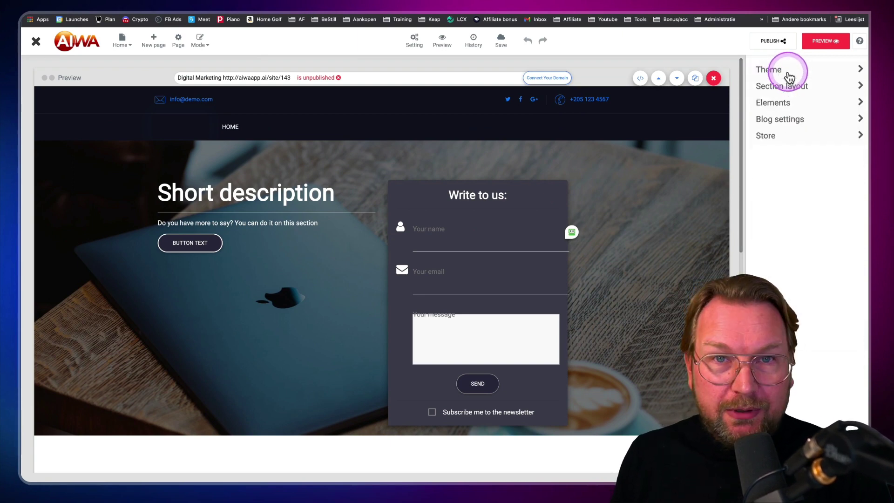
Insert the first Banner section, with the woman's portrait, between the feature cards and the Our Approach section.
{"action": "left_click", "coordinate": [777, 103]}
{"action": "scroll", "coordinate": [623, 218], "scroll_direction": "down", "scroll_amount": 8}
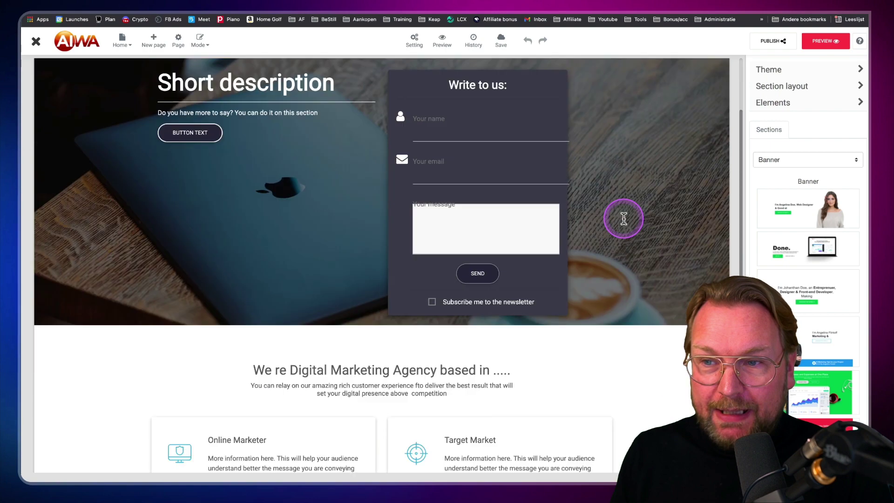
{"action": "scroll", "coordinate": [624, 218], "scroll_direction": "down", "scroll_amount": 2}
{"action": "left_click_drag", "start_coordinate": [804, 205], "coordinate": [461, 253]}
{"action": "scroll", "coordinate": [425, 233], "scroll_direction": "up", "scroll_amount": 3}
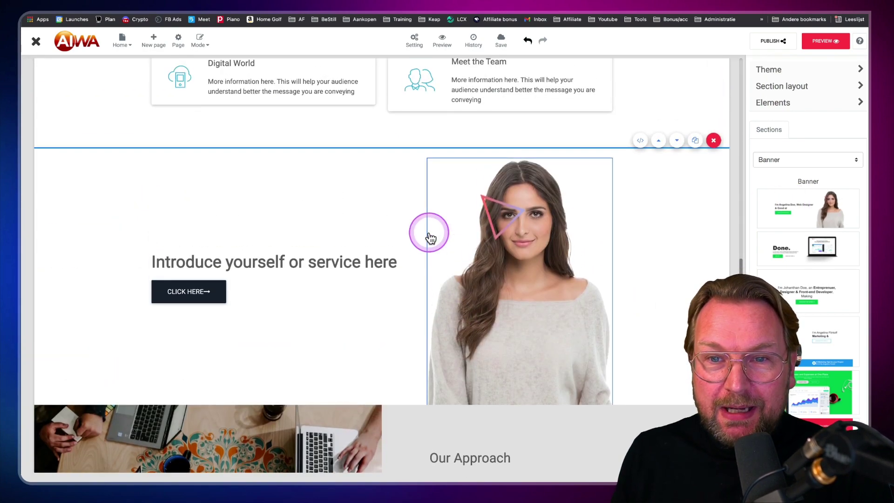
Check the image options of the new banner's portrait and review the rest of the home page.
{"action": "left_click", "coordinate": [538, 302]}
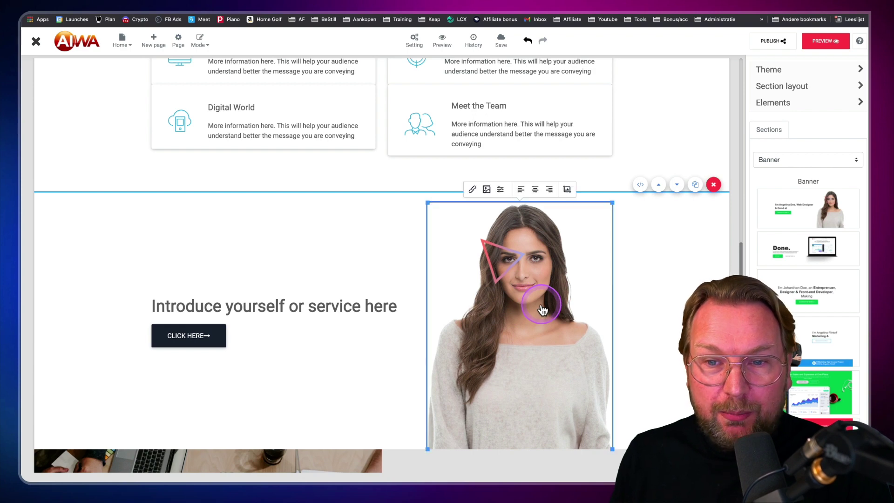
{"action": "left_click", "coordinate": [486, 189]}
{"action": "left_click", "coordinate": [495, 308]}
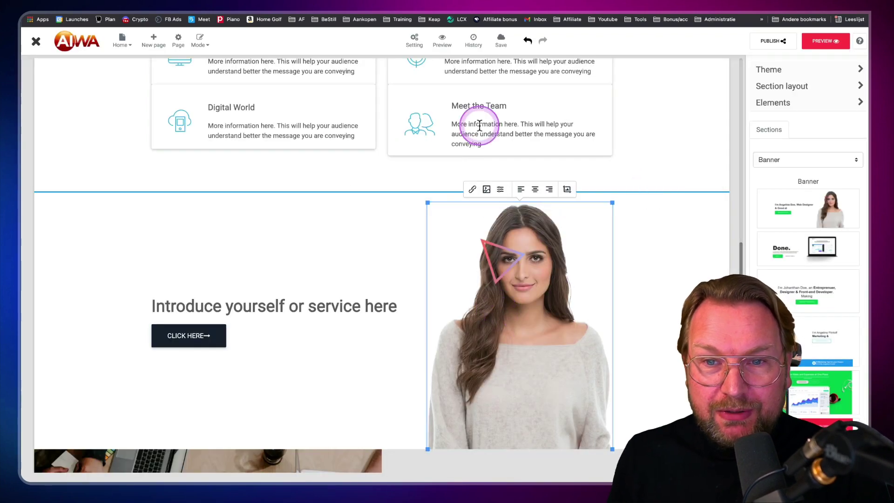
{"action": "scroll", "coordinate": [463, 252], "scroll_direction": "down", "scroll_amount": 1}
{"action": "scroll", "coordinate": [462, 253], "scroll_direction": "down", "scroll_amount": 5}
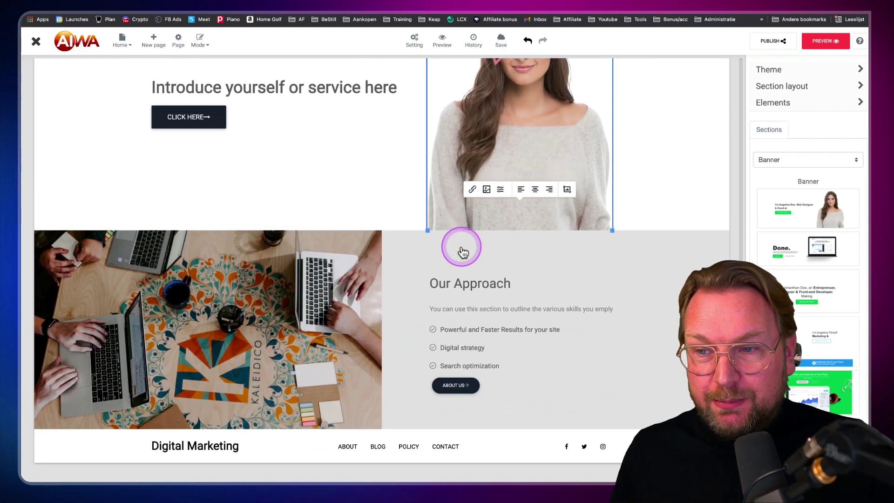
{"action": "left_click", "coordinate": [487, 233]}
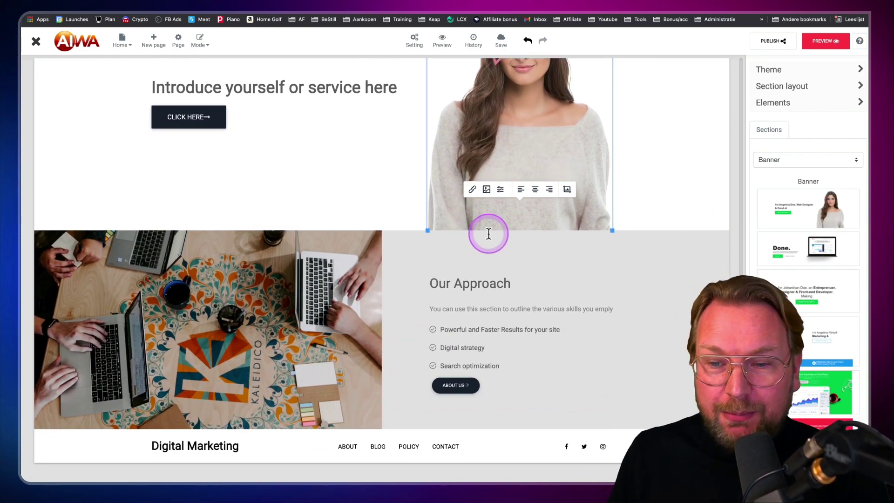
{"action": "scroll", "coordinate": [488, 233], "scroll_direction": "up", "scroll_amount": 3}
{"action": "scroll", "coordinate": [488, 234], "scroll_direction": "up", "scroll_amount": 15}
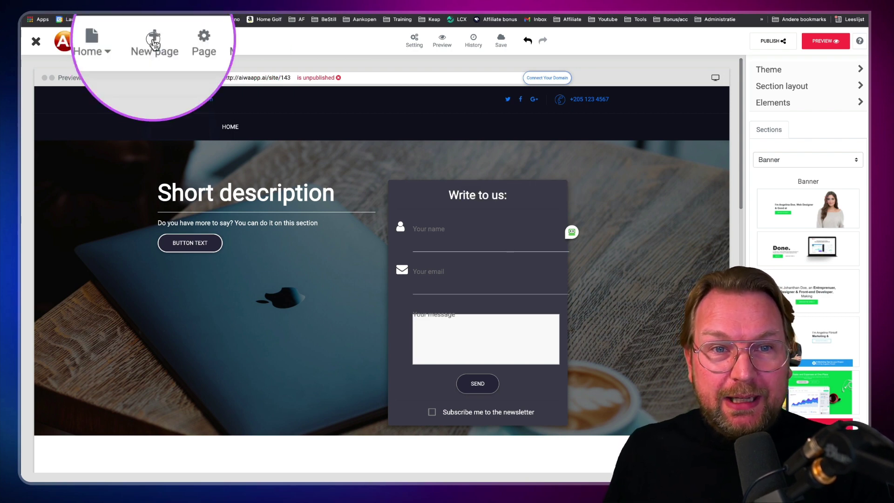
Add a new page titled "Store" with the page type "Store - All products(Uneditable)".
{"action": "left_click", "coordinate": [154, 42]}
{"action": "left_click", "coordinate": [379, 81]}
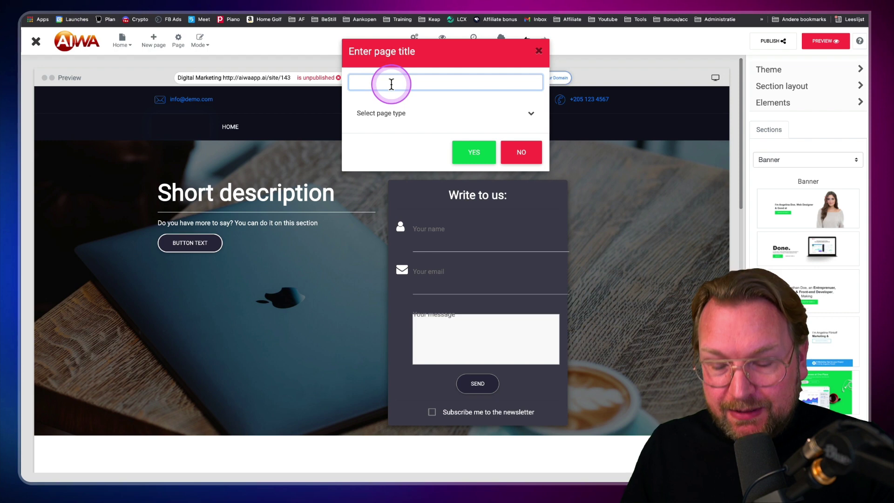
{"action": "type", "text": "Blo"}
{"action": "key", "text": "BackSpace"}
{"action": "key", "text": "BackSpace"}
{"action": "key", "text": "BackSpace"}
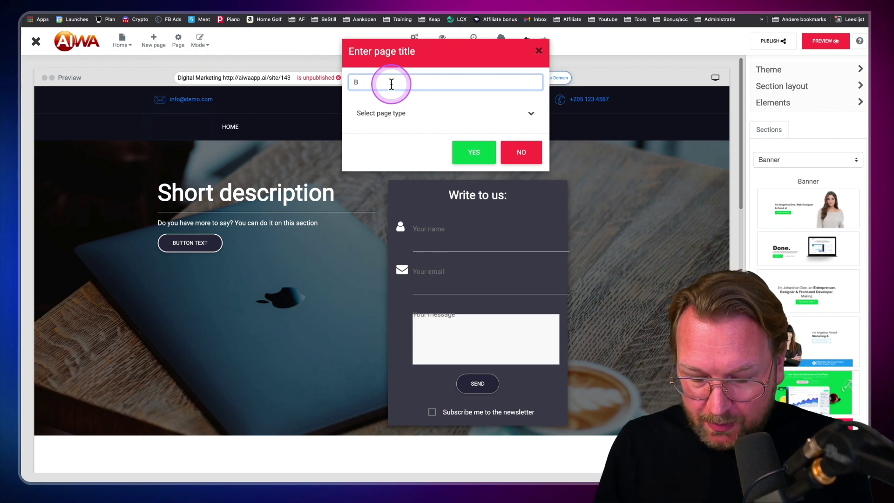
{"action": "type", "text": "Store"}
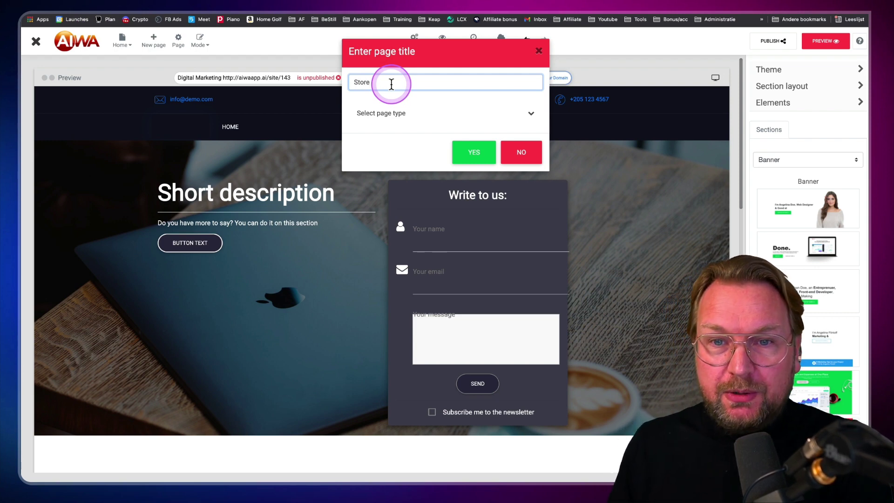
{"action": "left_click", "coordinate": [436, 114]}
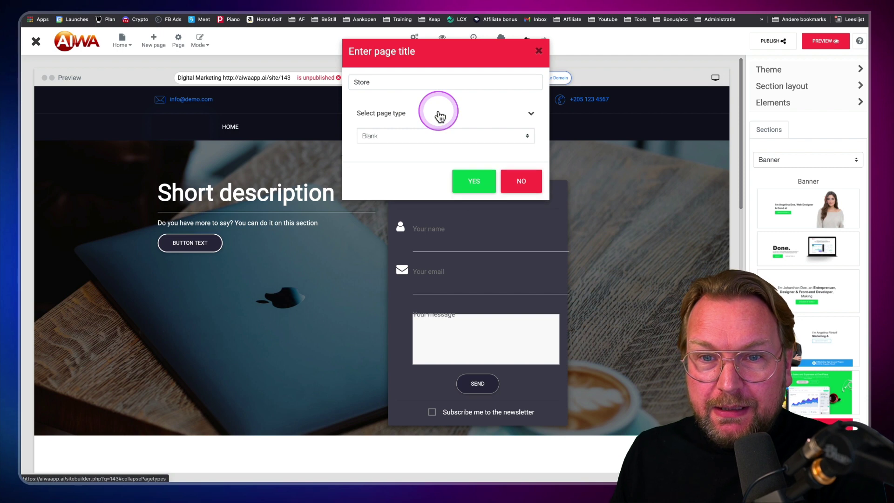
{"action": "left_click", "coordinate": [438, 139]}
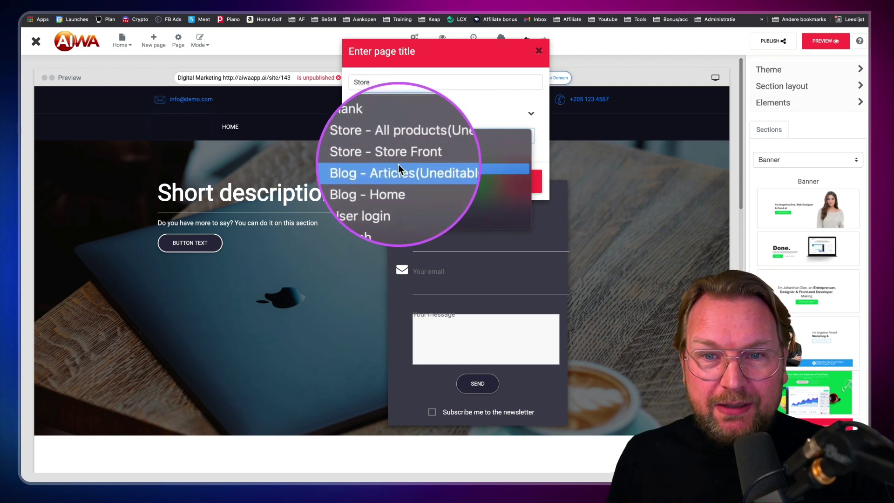
{"action": "left_click", "coordinate": [408, 145]}
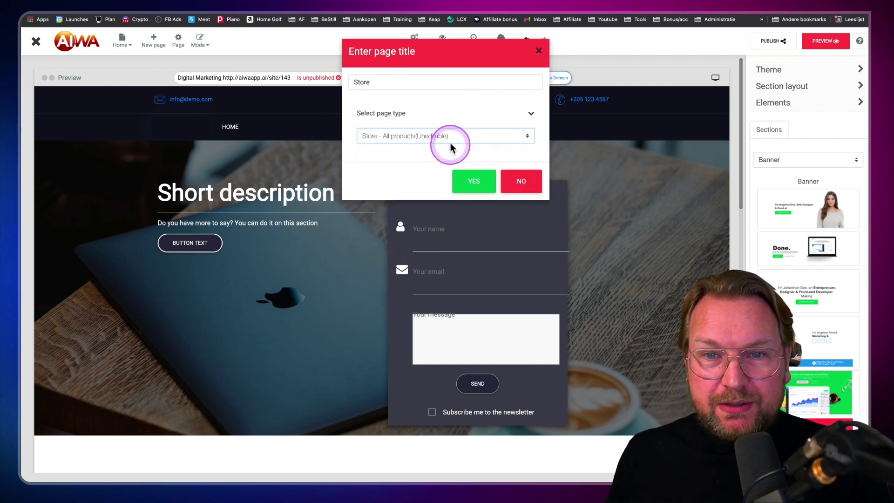
{"action": "left_click", "coordinate": [479, 180]}
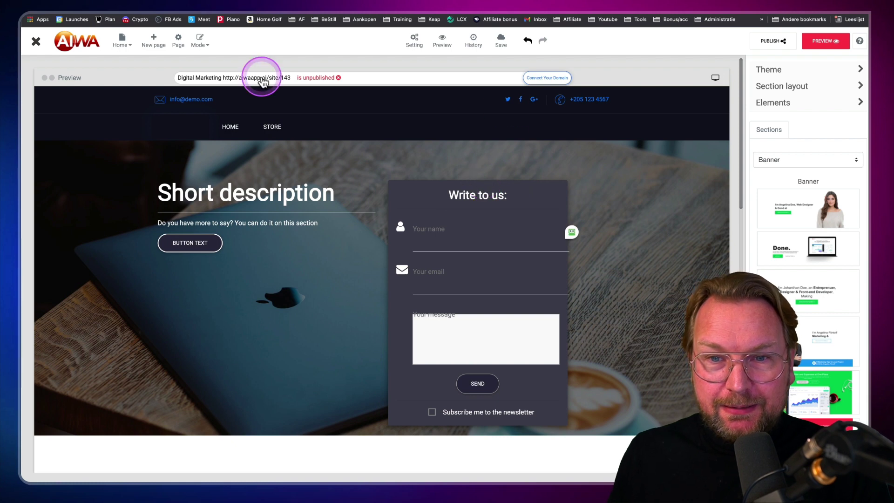
Open the Store page's store management and browse its collections, coupons, transactions and customers.
{"action": "left_click", "coordinate": [121, 40]}
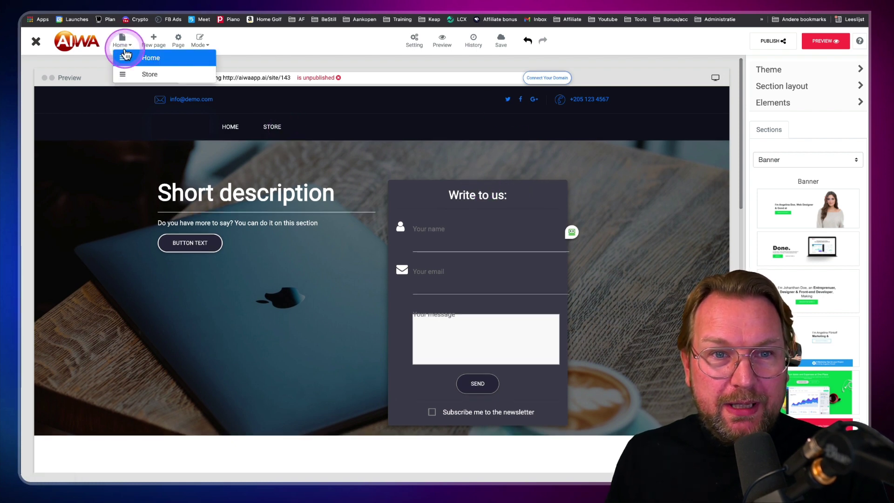
{"action": "left_click", "coordinate": [143, 76]}
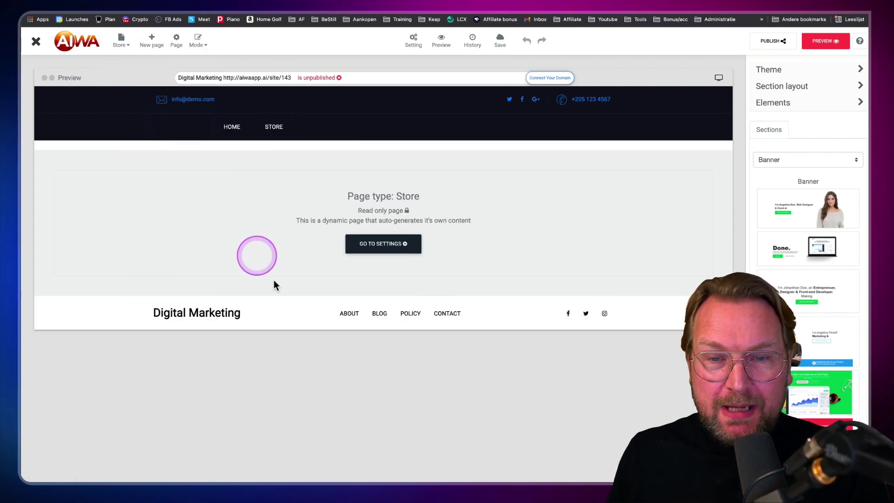
{"action": "left_click", "coordinate": [386, 248]}
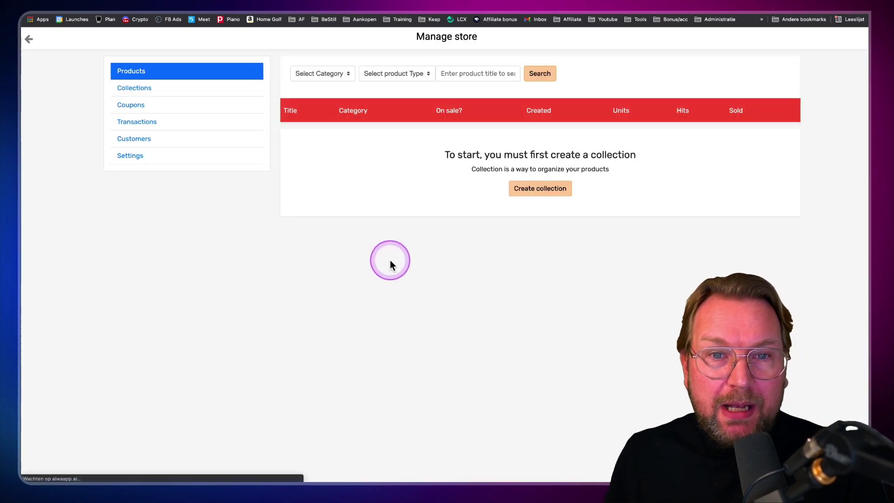
{"action": "left_click", "coordinate": [152, 88]}
{"action": "left_click", "coordinate": [145, 110]}
{"action": "left_click", "coordinate": [143, 124]}
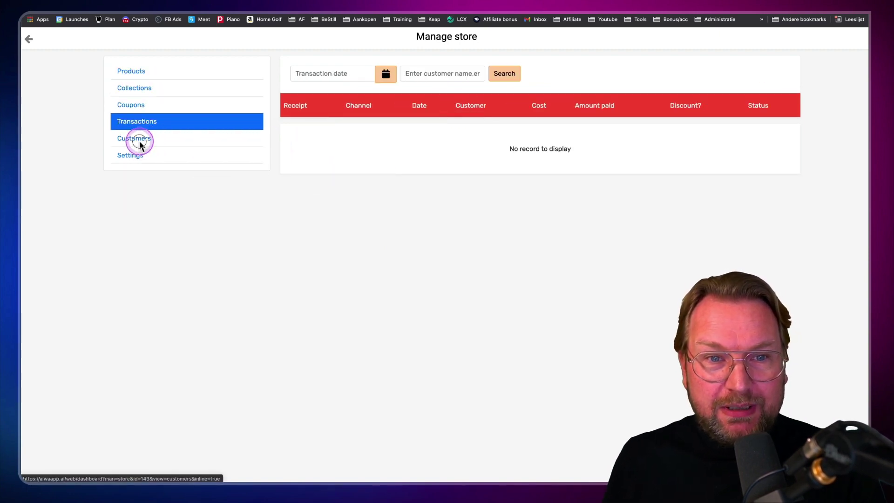
{"action": "left_click", "coordinate": [228, 141]}
Review the store's general, payment, template and notification settings, and return to the page editor.
{"action": "left_click", "coordinate": [134, 157]}
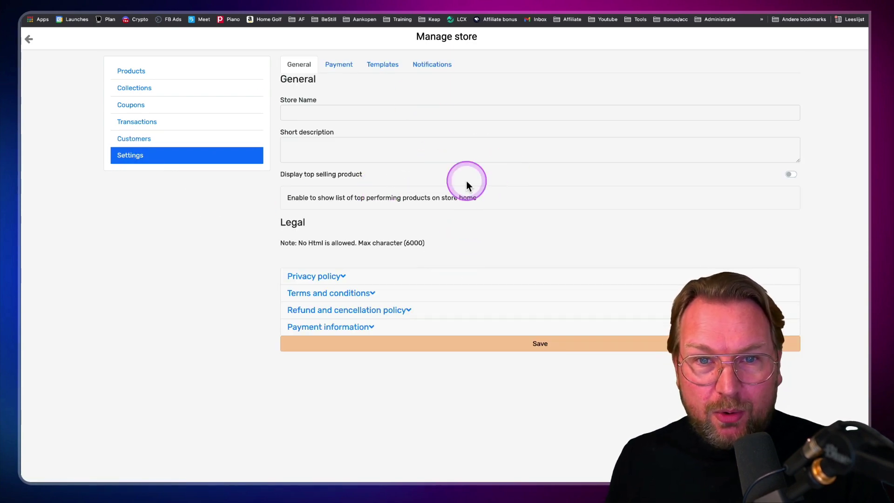
{"action": "left_click", "coordinate": [341, 65]}
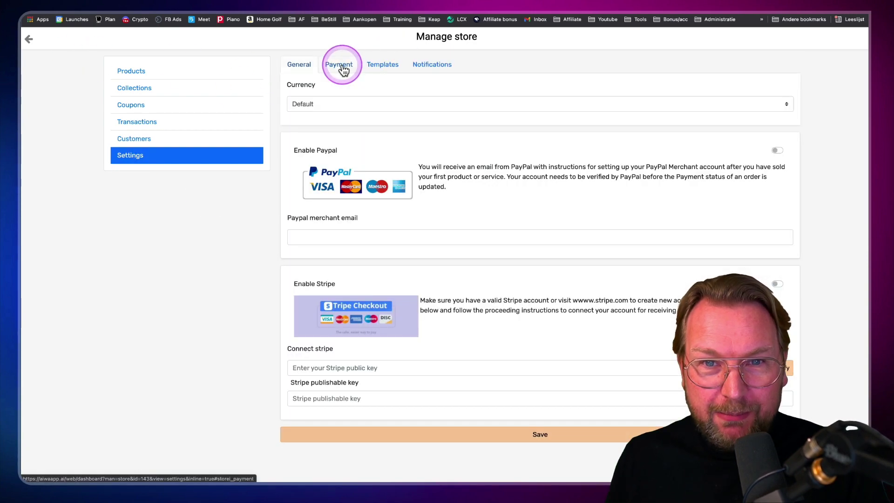
{"action": "left_click", "coordinate": [381, 69]}
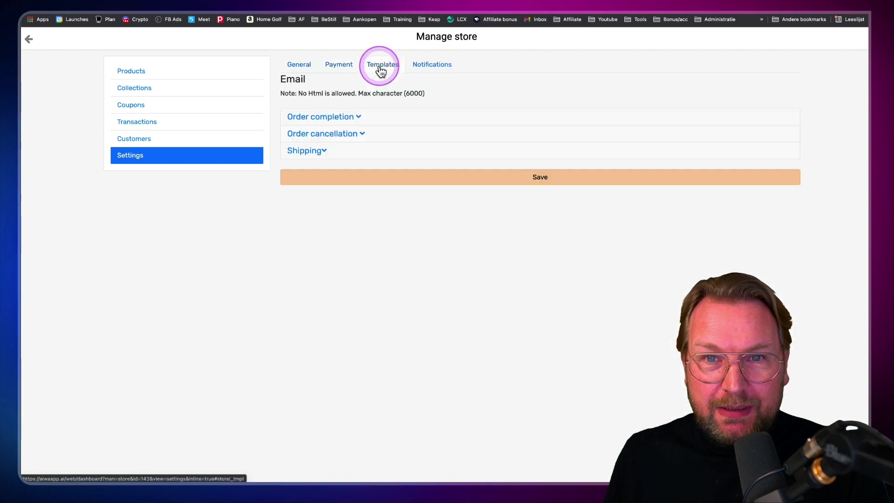
{"action": "left_click", "coordinate": [429, 68]}
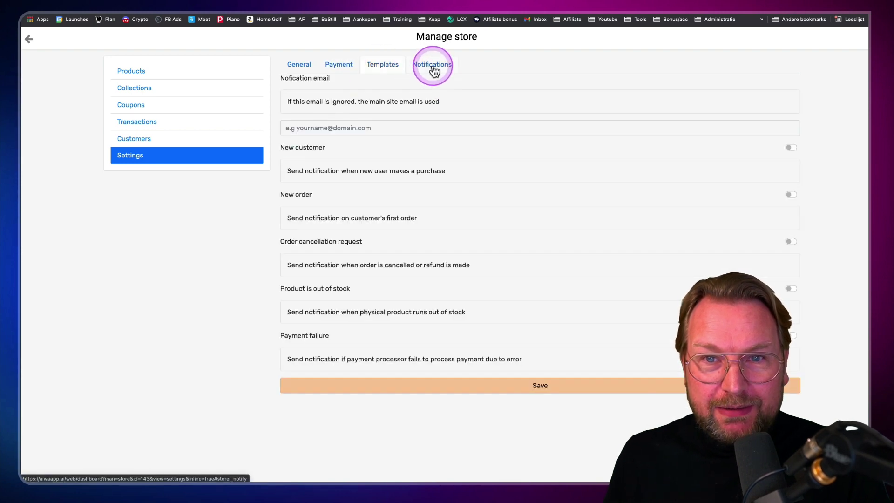
{"action": "left_click", "coordinate": [30, 42]}
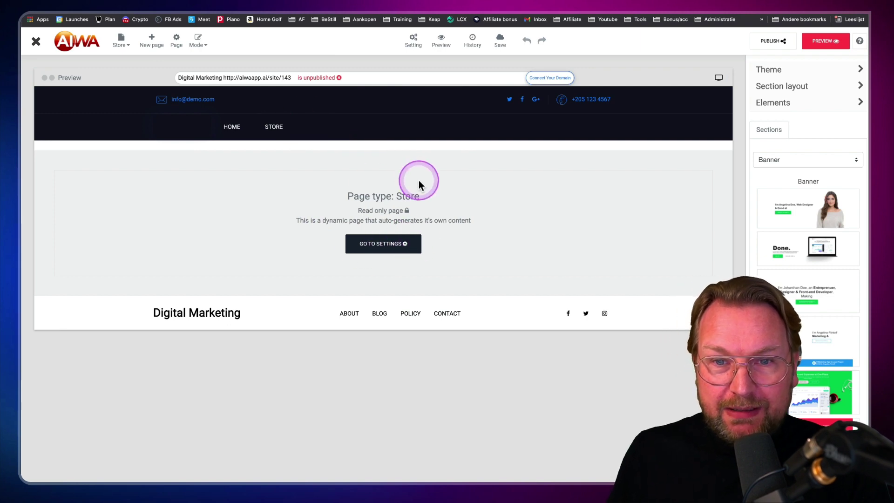
Add another page titled "Store" with the page type "Store - Store Front".
{"action": "left_click", "coordinate": [153, 40]}
{"action": "left_click", "coordinate": [429, 82]}
{"action": "type", "text": "Store"}
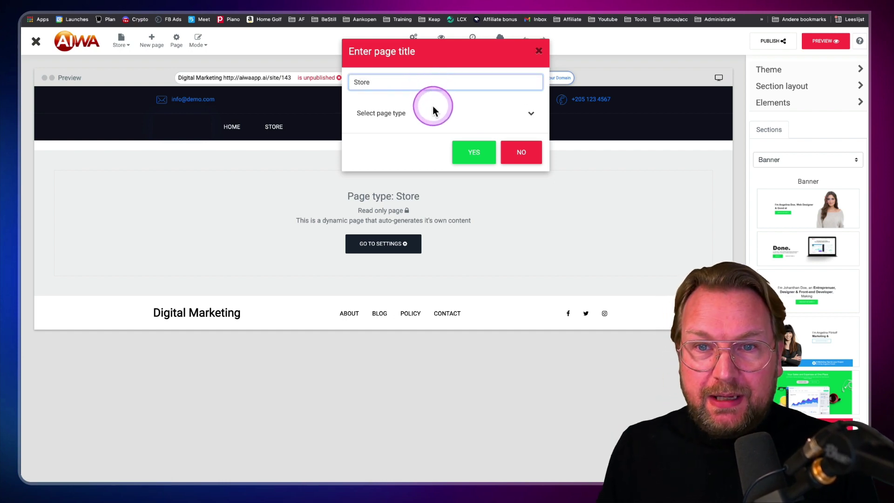
{"action": "left_click", "coordinate": [433, 110]}
{"action": "left_click", "coordinate": [429, 136]}
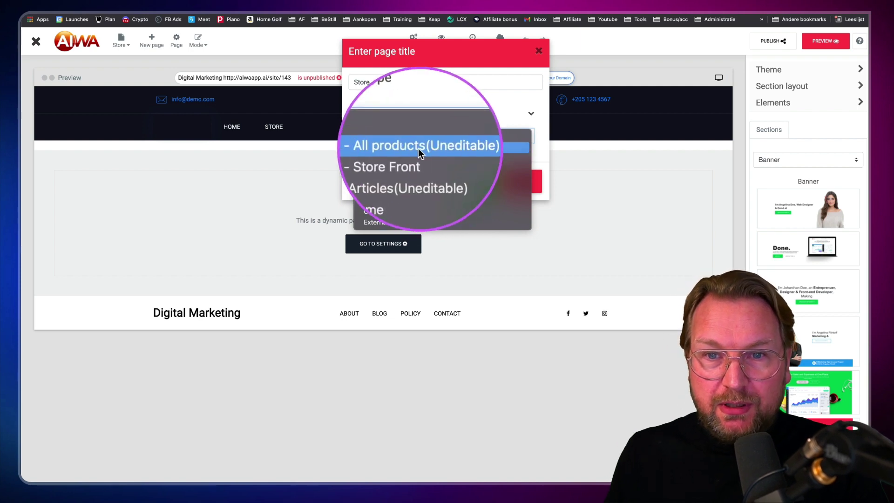
{"action": "left_click", "coordinate": [398, 160]}
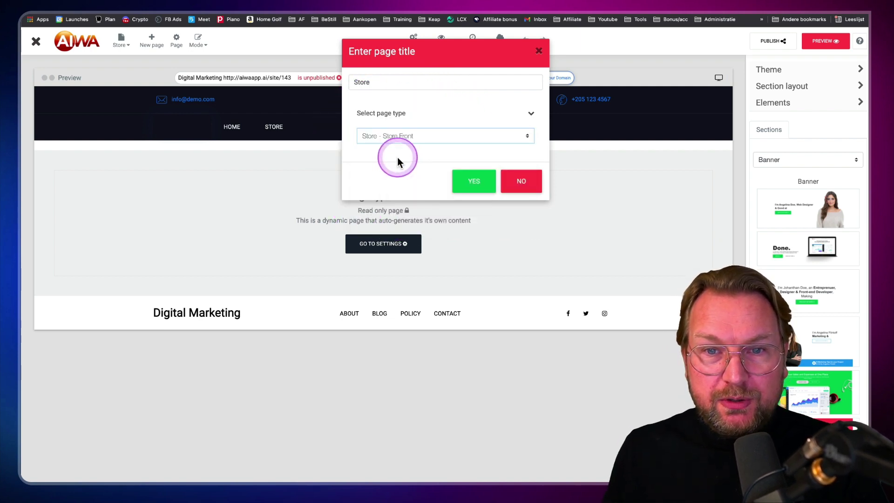
{"action": "left_click", "coordinate": [473, 180]}
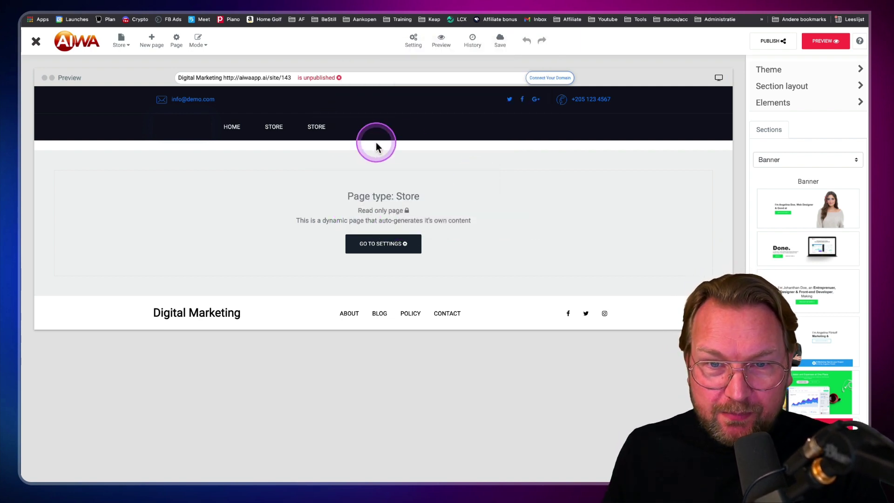
Open the new store front page and look over its layout down to the footer.
{"action": "left_click", "coordinate": [316, 130]}
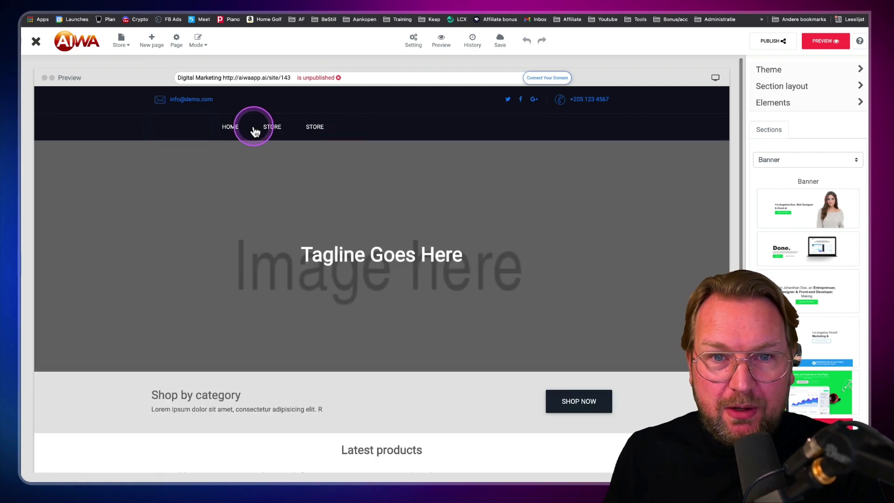
{"action": "scroll", "coordinate": [427, 269], "scroll_direction": "down", "scroll_amount": 5}
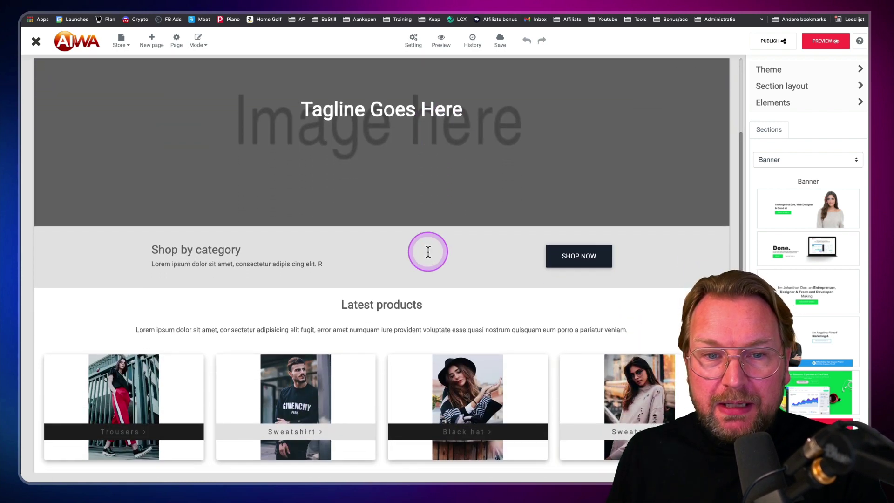
{"action": "scroll", "coordinate": [428, 251], "scroll_direction": "down", "scroll_amount": 8}
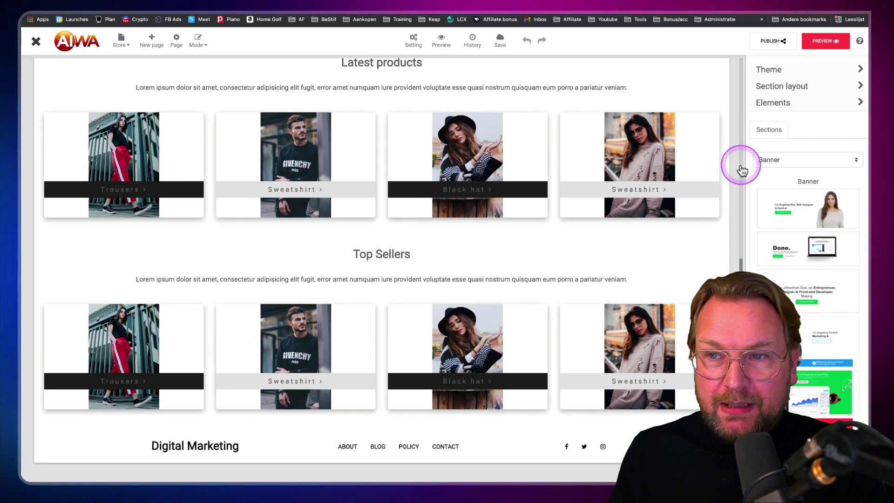
Add the Store category's "Our bestsellers" clothing section between the Latest products and Top Sellers sections of the store front page.
{"action": "left_click", "coordinate": [777, 160]}
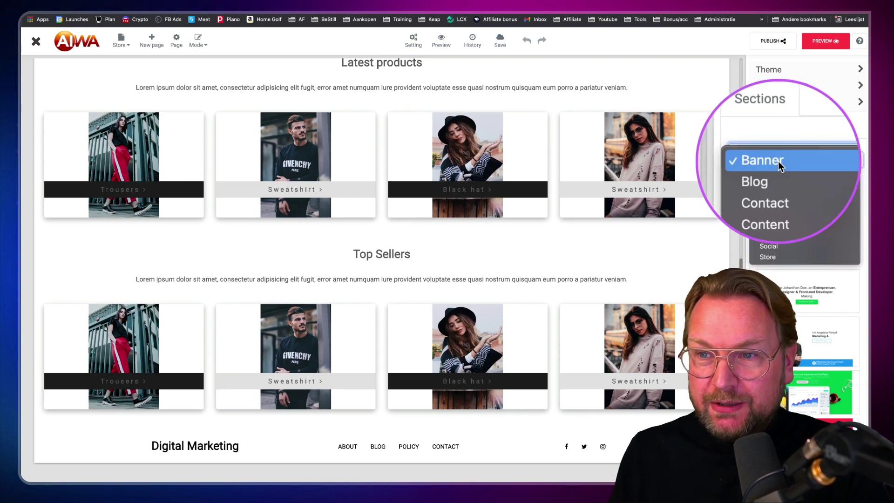
{"action": "left_click", "coordinate": [770, 258]}
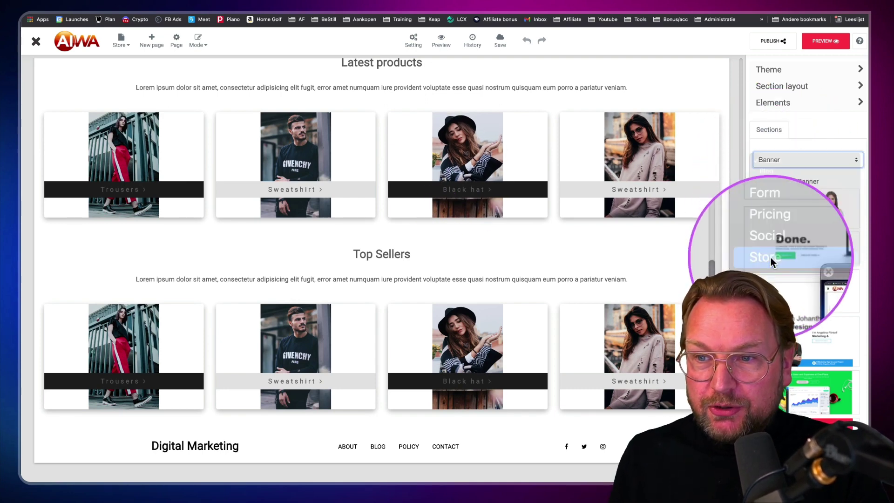
{"action": "scroll", "coordinate": [796, 183], "scroll_direction": "down", "scroll_amount": 2}
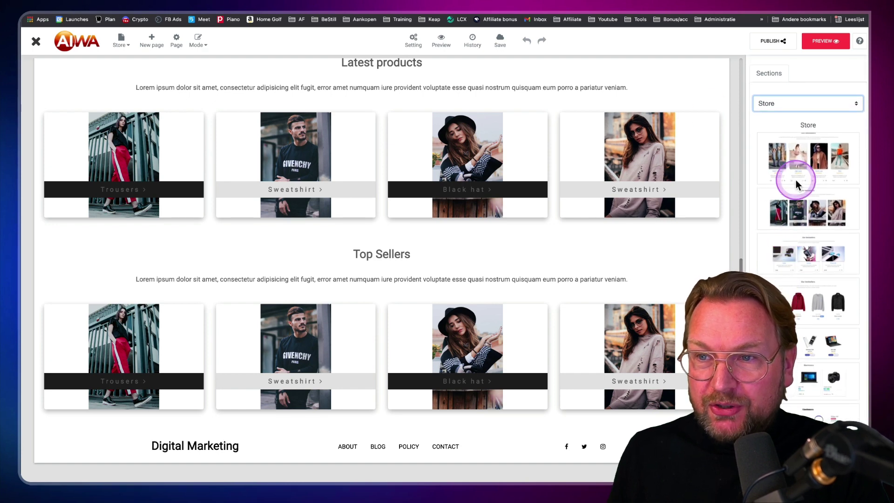
{"action": "left_click_drag", "start_coordinate": [808, 303], "coordinate": [463, 194]}
{"action": "scroll", "coordinate": [375, 211], "scroll_direction": "up", "scroll_amount": 1}
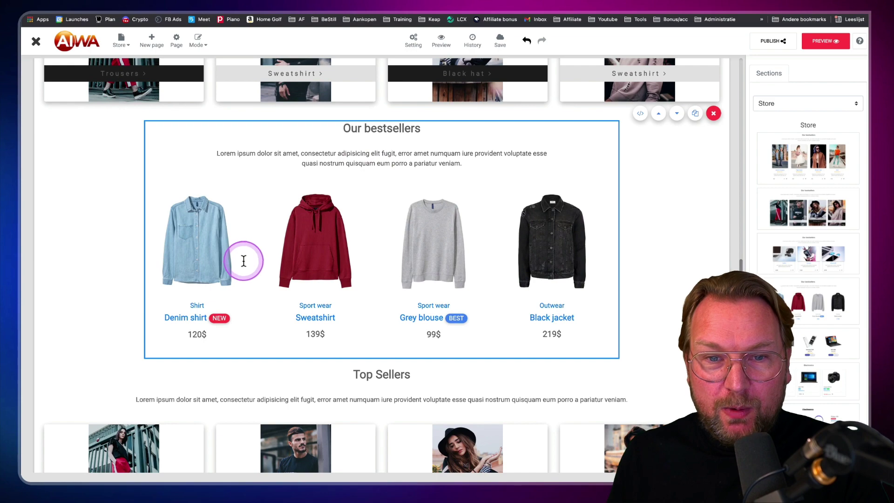
{"action": "scroll", "coordinate": [535, 233], "scroll_direction": "up", "scroll_amount": 3}
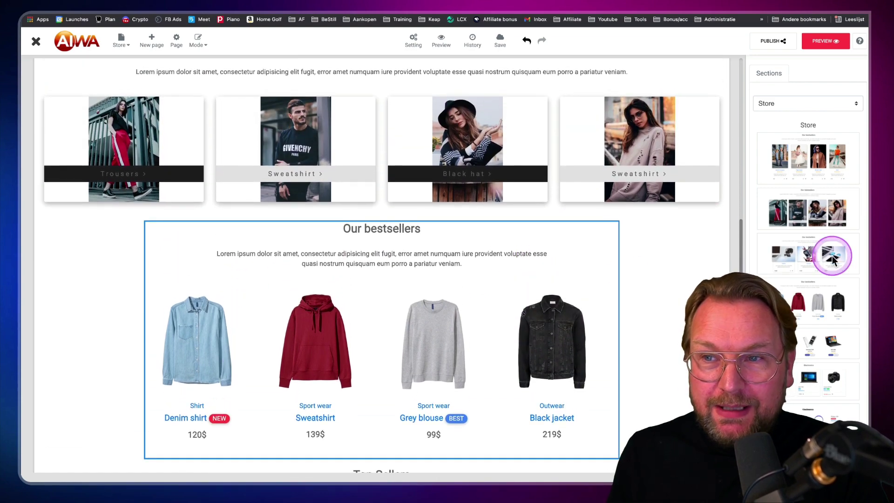
{"action": "scroll", "coordinate": [571, 205], "scroll_direction": "up", "scroll_amount": 10}
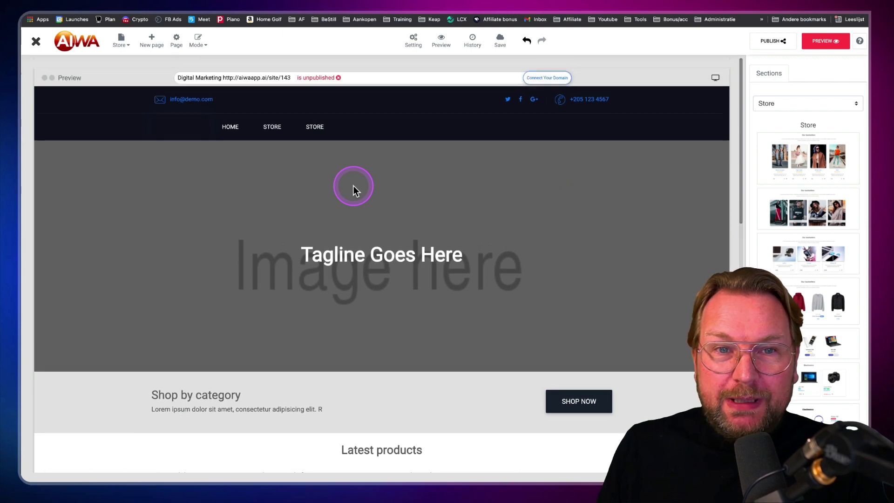
Add a page titled "Blog" with the blog page type "Articles(Uneditable)", and open that page.
{"action": "left_click", "coordinate": [151, 41]}
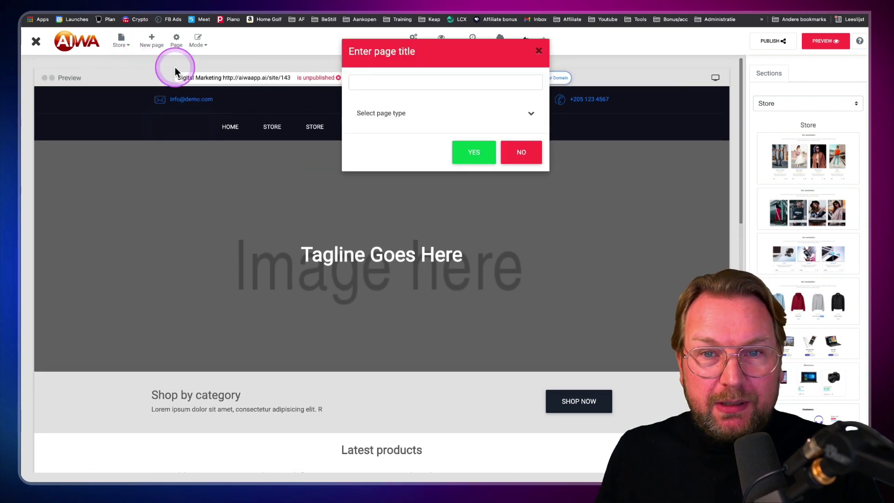
{"action": "left_click", "coordinate": [404, 88]}
{"action": "type", "text": "Blog"}
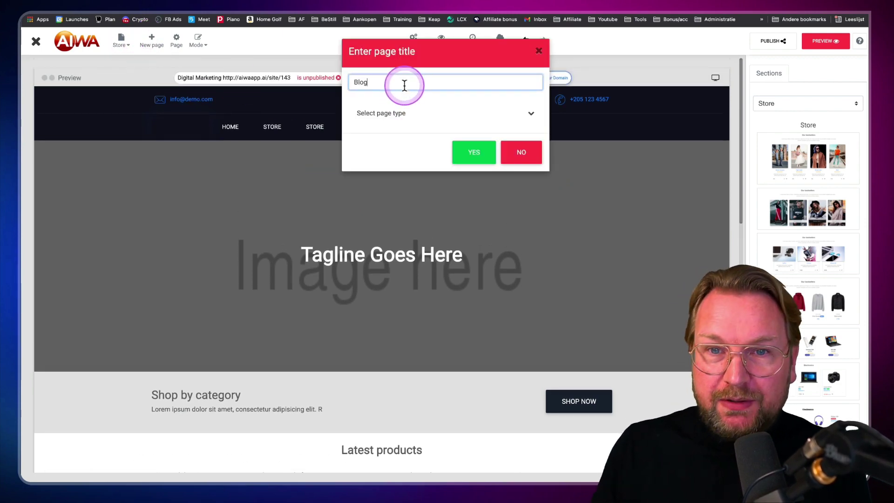
{"action": "left_click", "coordinate": [398, 114]}
{"action": "left_click", "coordinate": [398, 137]}
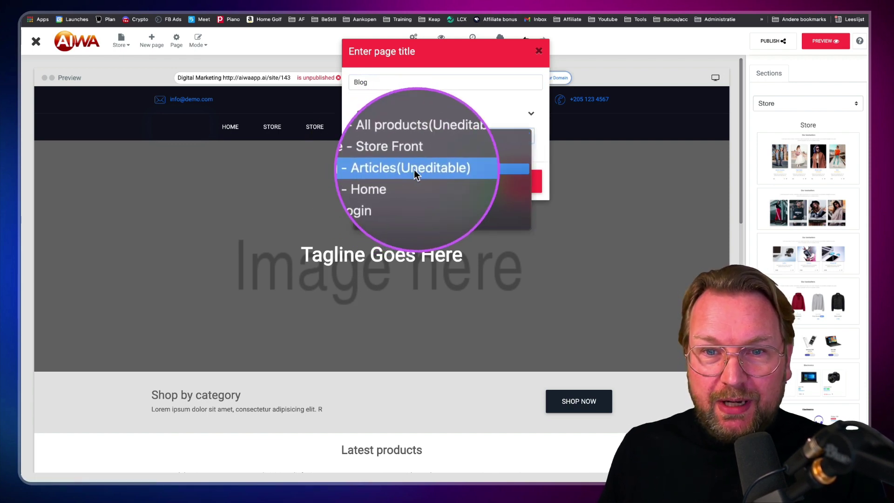
{"action": "left_click", "coordinate": [385, 173]}
{"action": "left_click", "coordinate": [479, 181]}
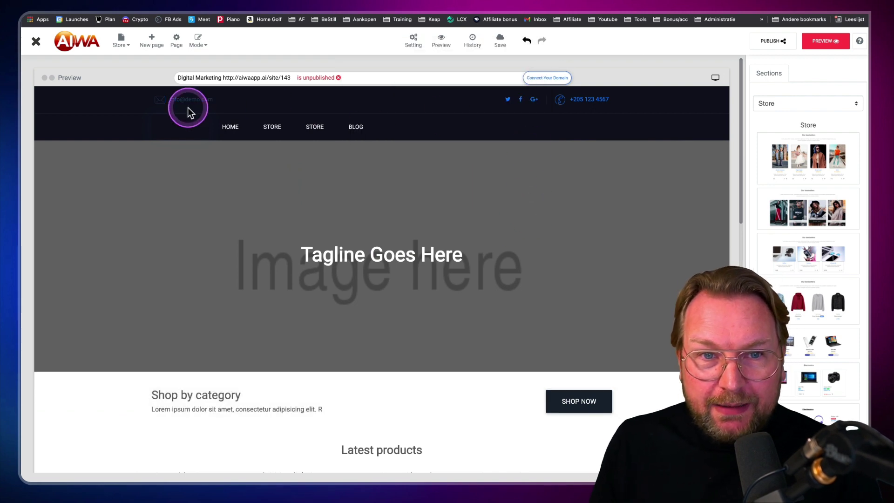
{"action": "left_click", "coordinate": [123, 44]}
{"action": "left_click", "coordinate": [147, 108]}
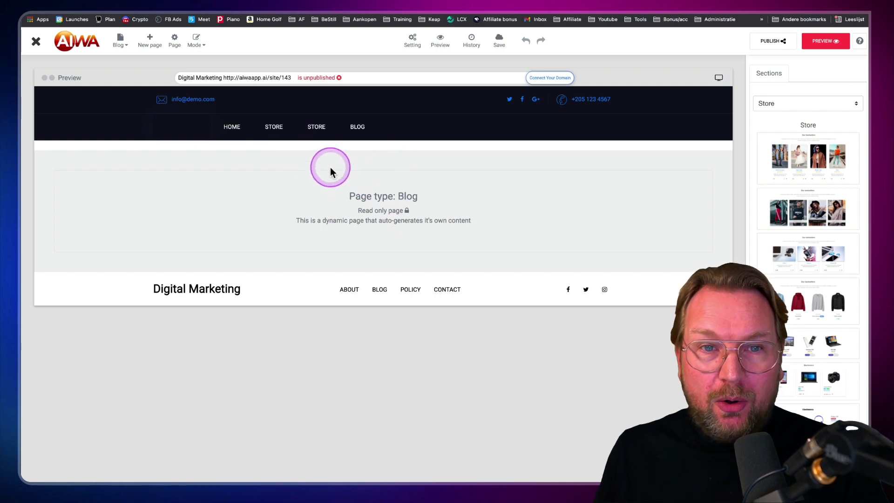
Open the Home page and review its page settings, including the access and parent menu options, leaving access set to Public.
{"action": "left_click", "coordinate": [120, 42]}
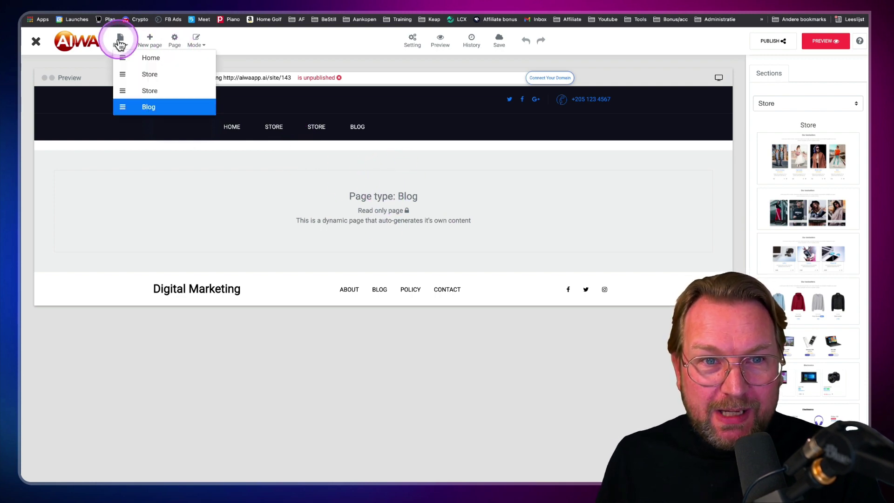
{"action": "left_click", "coordinate": [142, 61]}
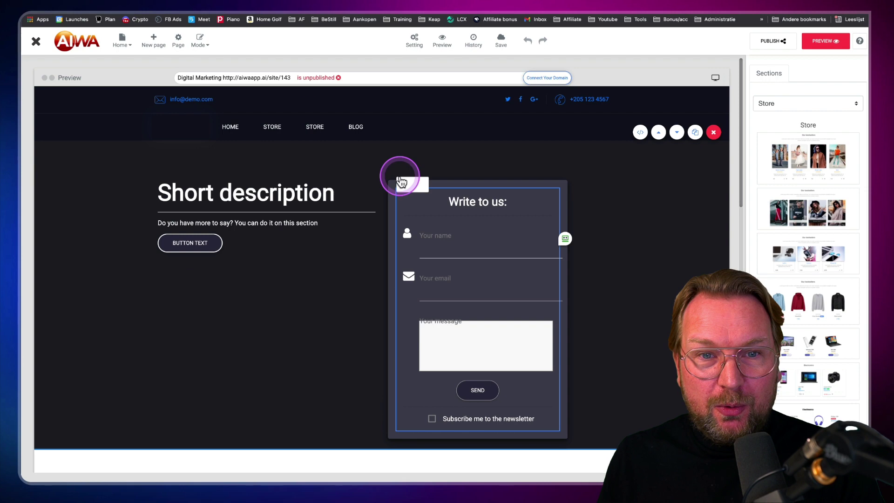
{"action": "left_click", "coordinate": [179, 41]}
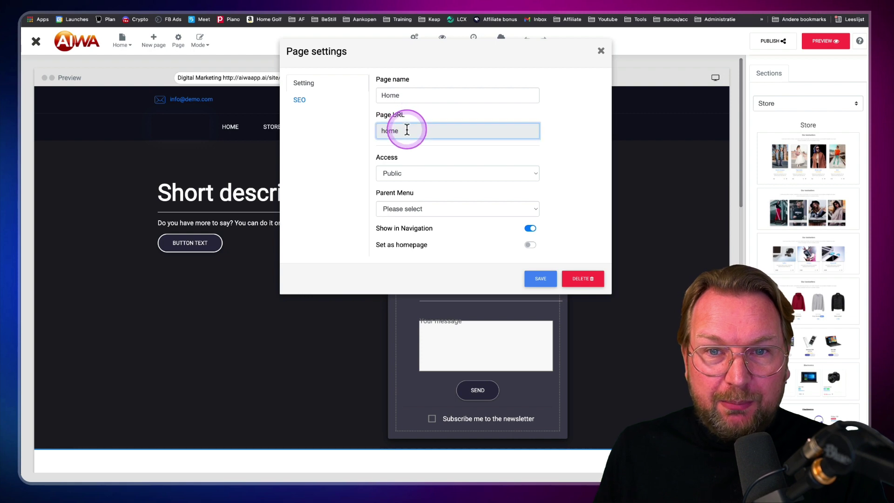
{"action": "left_click", "coordinate": [410, 173]}
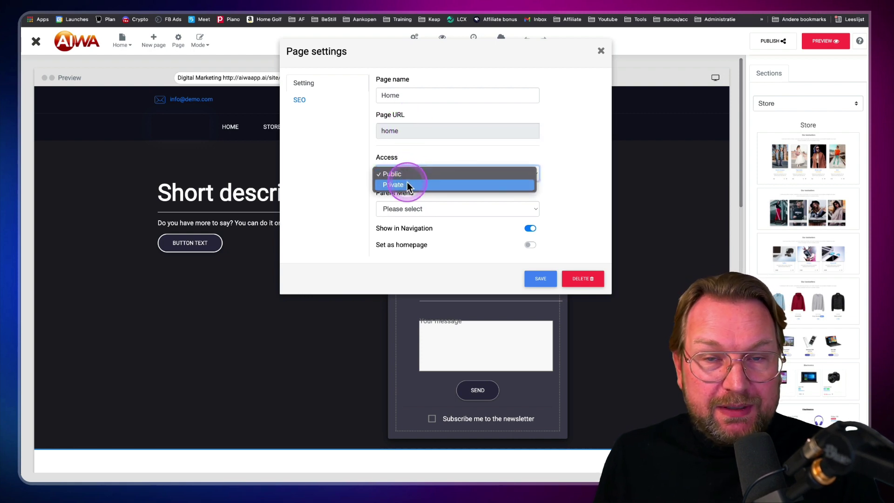
{"action": "left_click", "coordinate": [401, 185]}
{"action": "left_click", "coordinate": [414, 173]}
{"action": "left_click", "coordinate": [415, 165]}
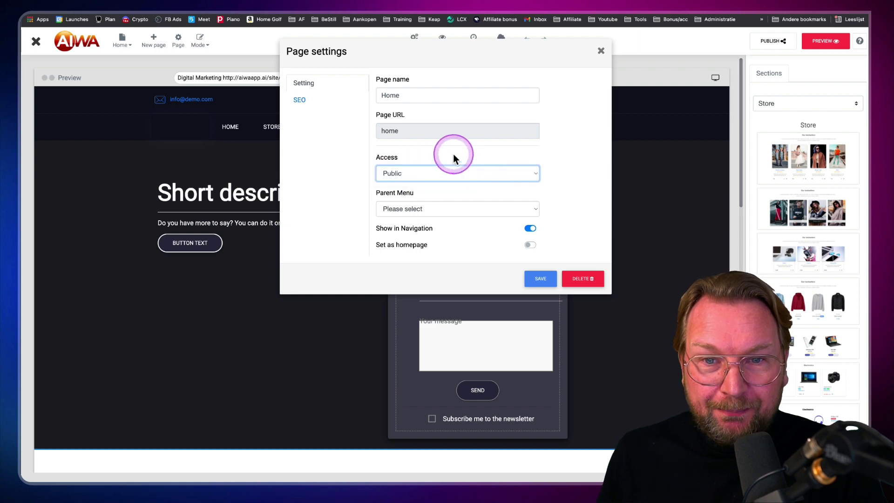
{"action": "left_click", "coordinate": [418, 208]}
{"action": "left_click", "coordinate": [367, 198]}
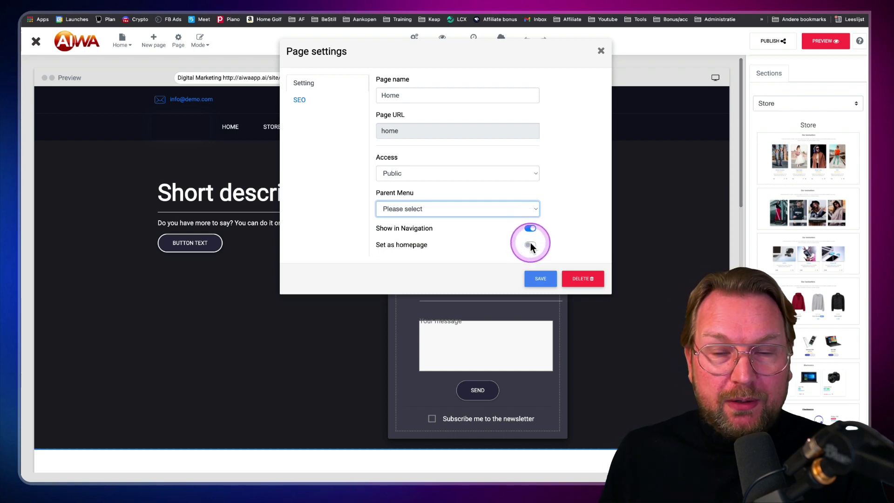
Check the Home page's SEO settings, save the page settings and close them.
{"action": "left_click", "coordinate": [300, 102]}
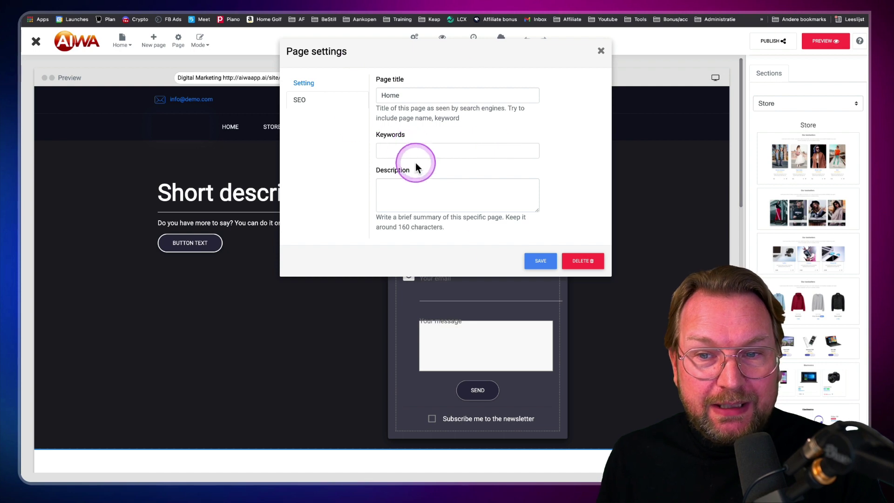
{"action": "left_click", "coordinate": [541, 261]}
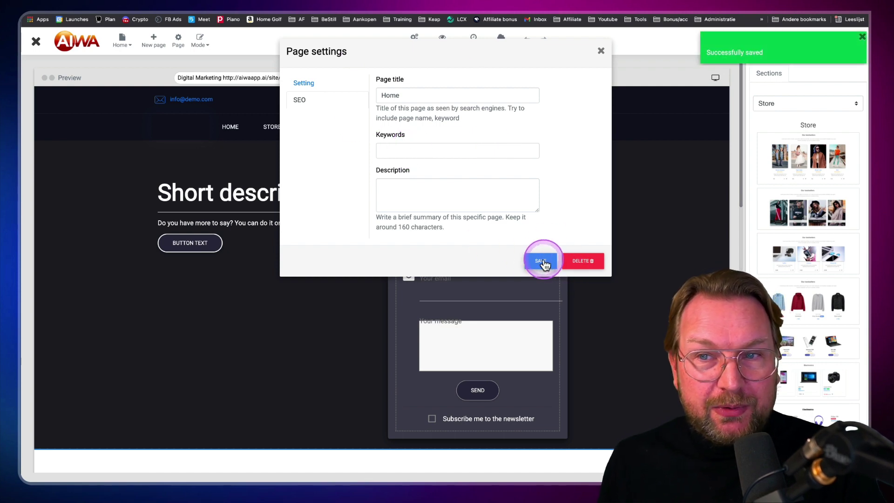
{"action": "left_click", "coordinate": [599, 52]}
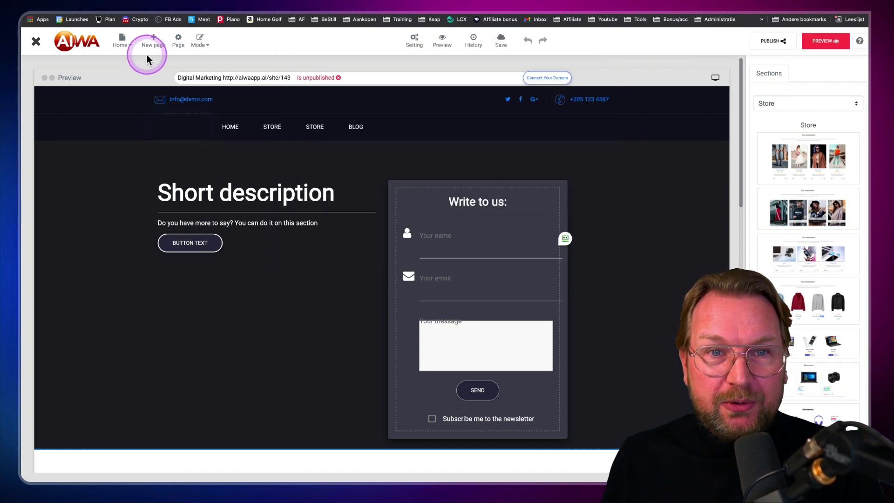
{"action": "left_click", "coordinate": [206, 46]}
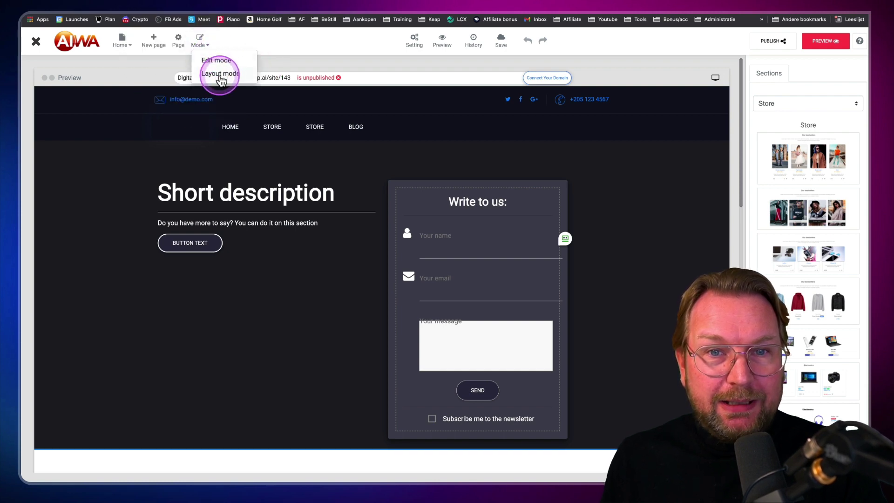
{"action": "left_click", "coordinate": [302, 45]}
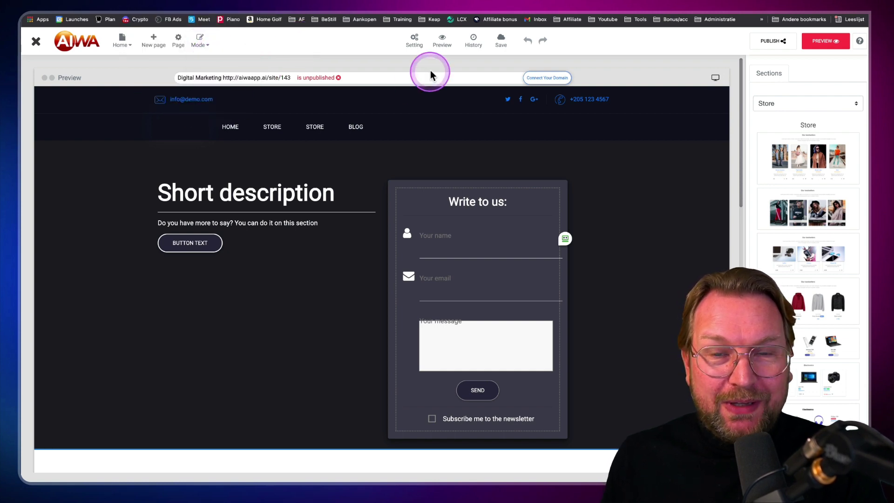
Review the site settings for general details, logo, editor, contact, analytics, HTML injection and social links, and close them.
{"action": "left_click", "coordinate": [417, 44]}
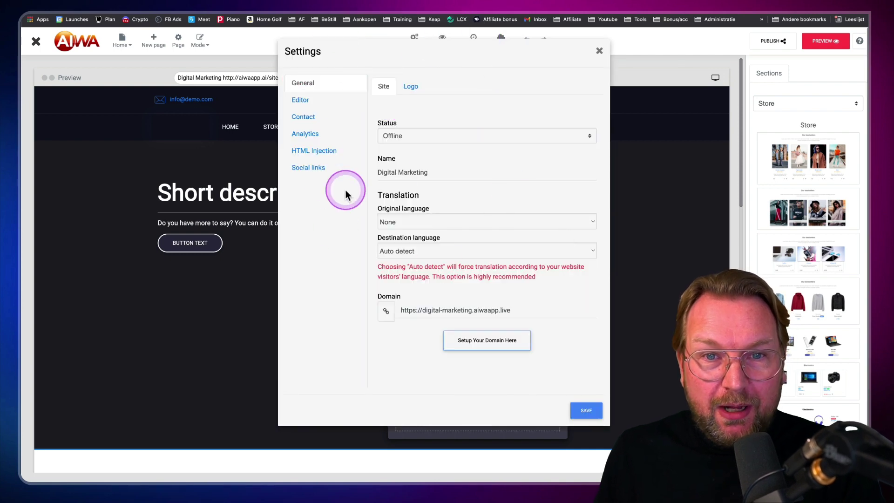
{"action": "left_click", "coordinate": [413, 88]}
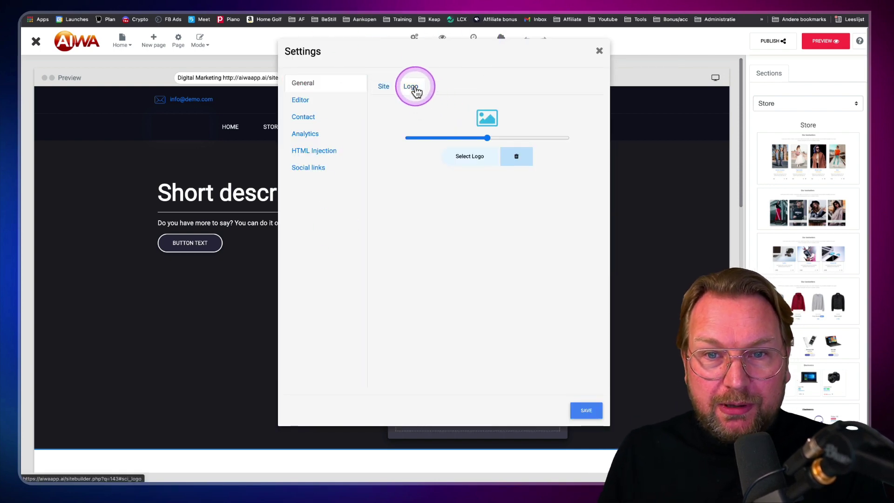
{"action": "left_click", "coordinate": [300, 103]}
{"action": "left_click", "coordinate": [302, 117]}
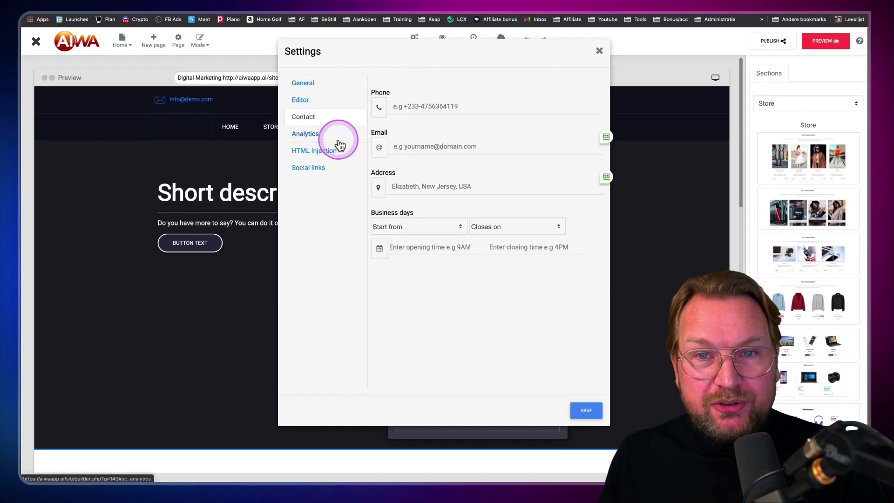
{"action": "left_click", "coordinate": [311, 138]}
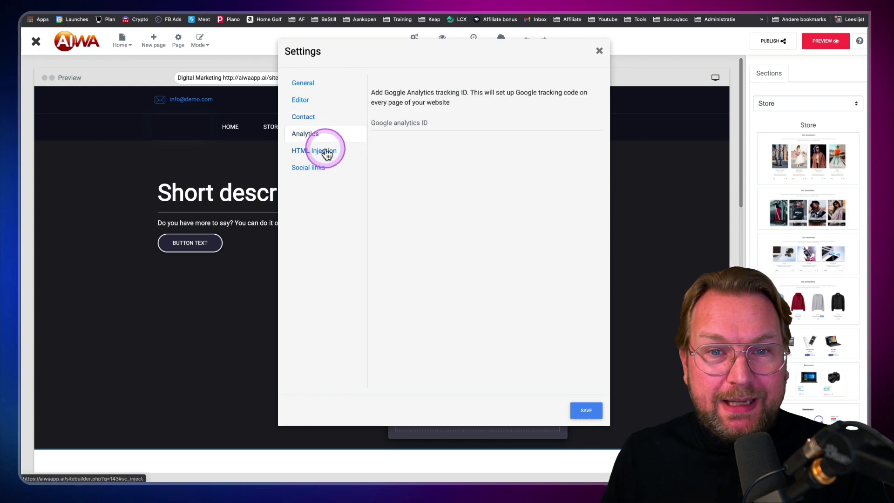
{"action": "left_click", "coordinate": [322, 150]}
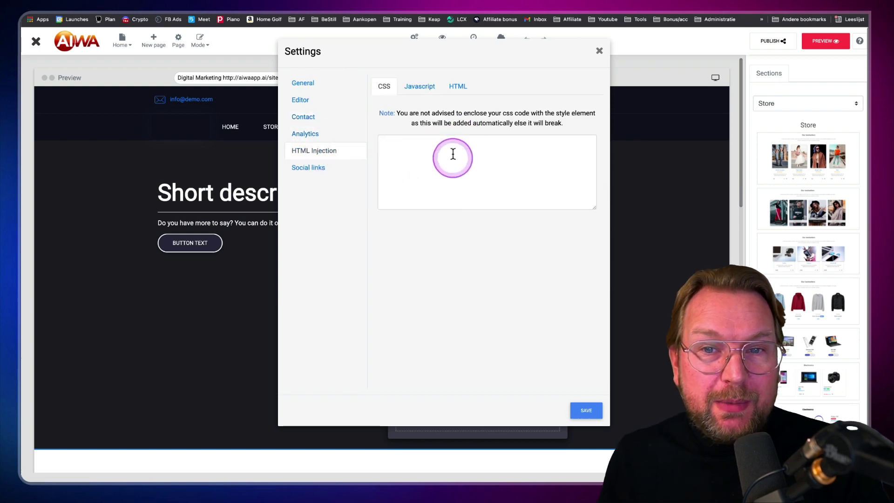
{"action": "left_click", "coordinate": [420, 89]}
{"action": "left_click", "coordinate": [463, 90]}
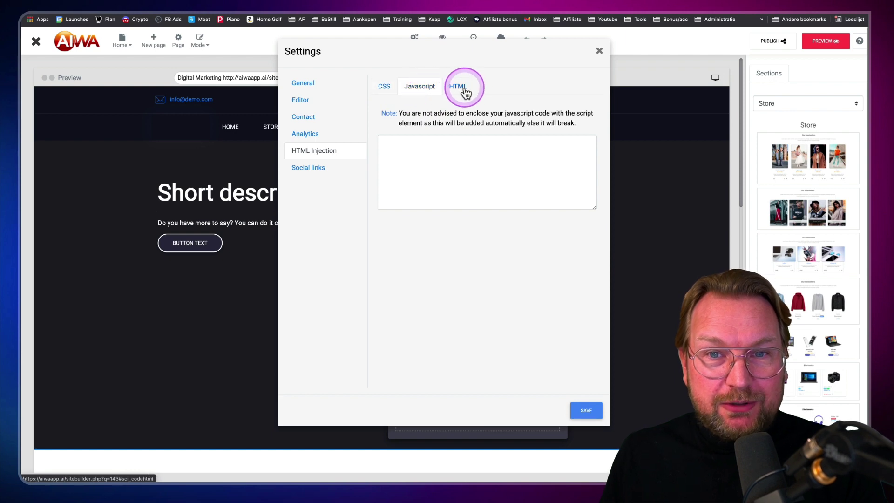
{"action": "left_click", "coordinate": [308, 167]}
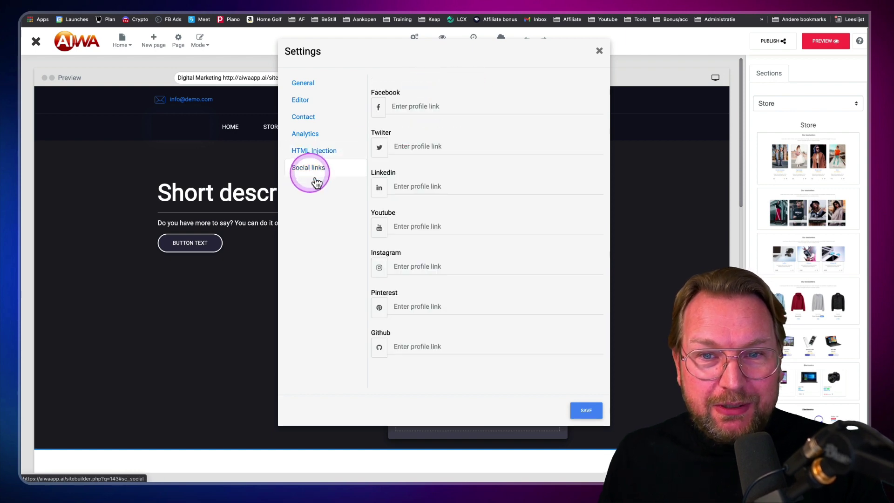
{"action": "left_click", "coordinate": [599, 51]}
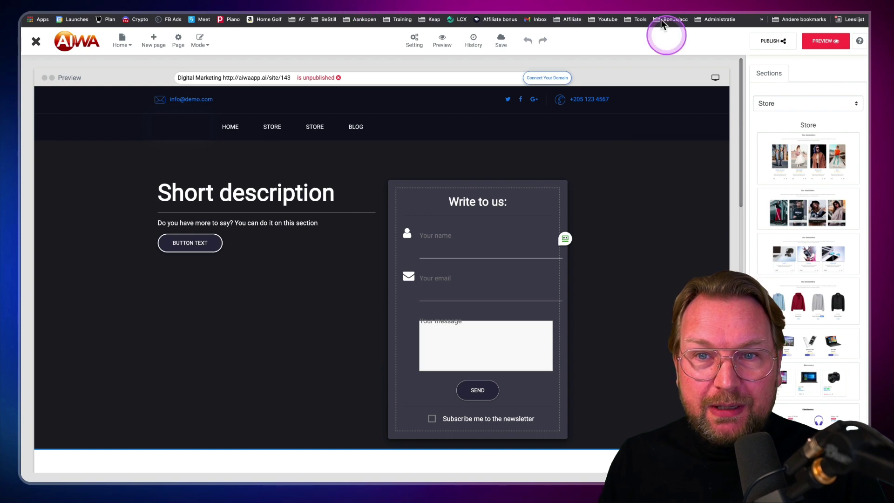
{"action": "left_click", "coordinate": [771, 41]}
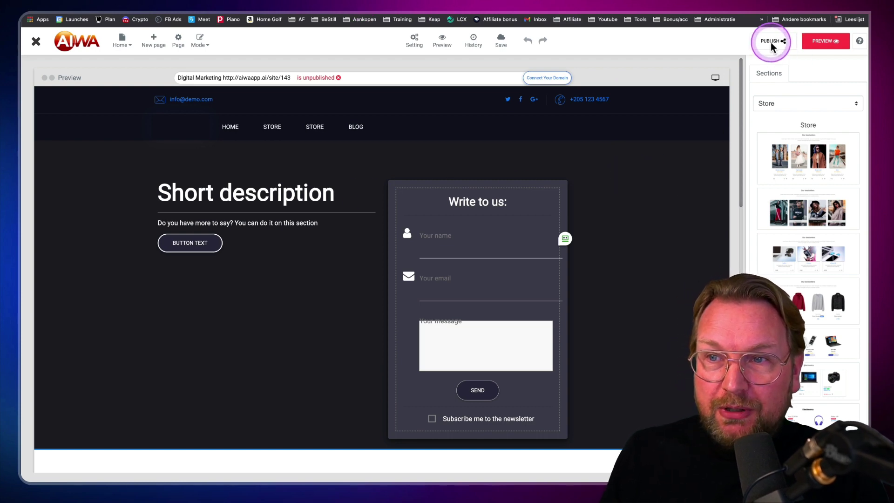
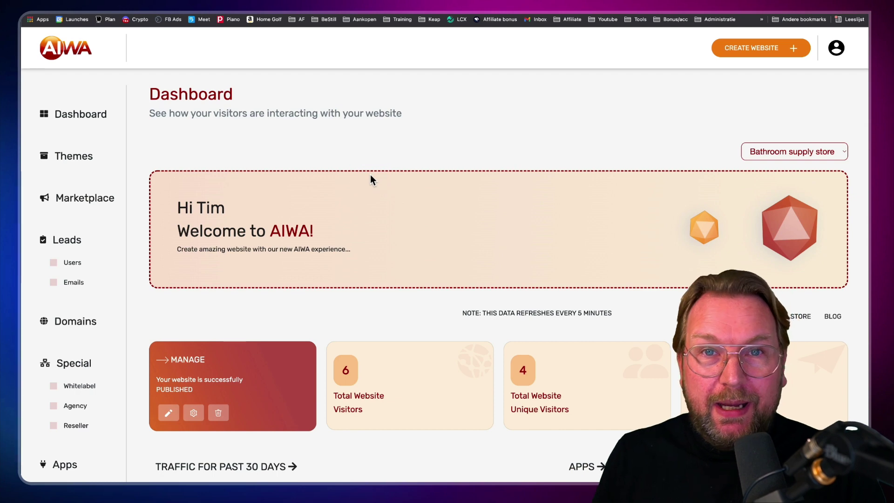
Look over the Bathroom supply store's visitor statistics, 30-day traffic chart and app connections on the dashboard.
{"action": "scroll", "coordinate": [391, 201], "scroll_direction": "down", "scroll_amount": 5}
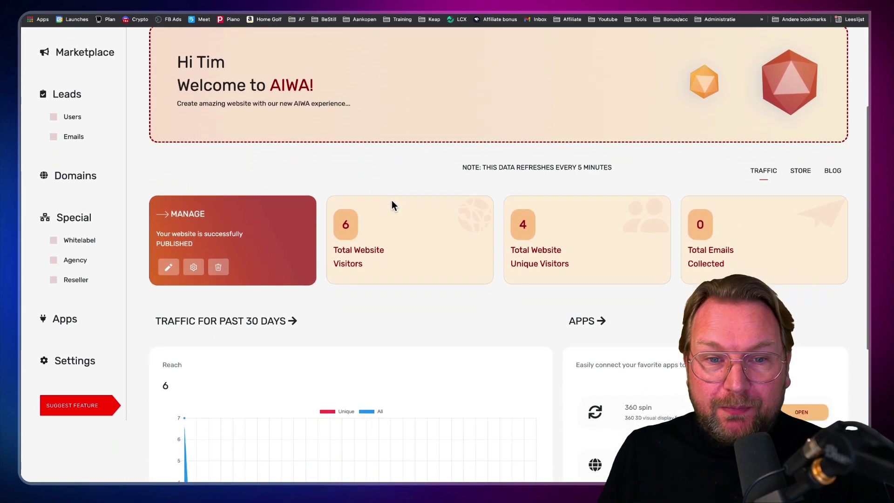
{"action": "scroll", "coordinate": [392, 201], "scroll_direction": "down", "scroll_amount": 2}
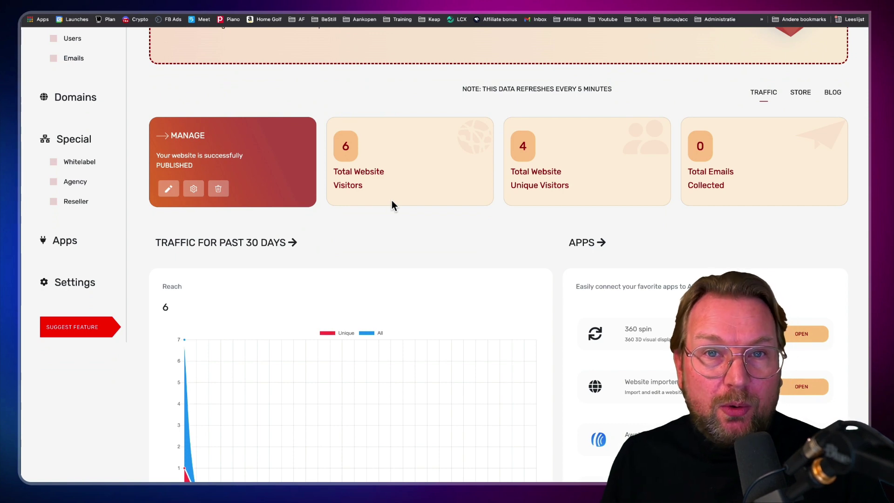
{"action": "scroll", "coordinate": [392, 201], "scroll_direction": "up", "scroll_amount": 2}
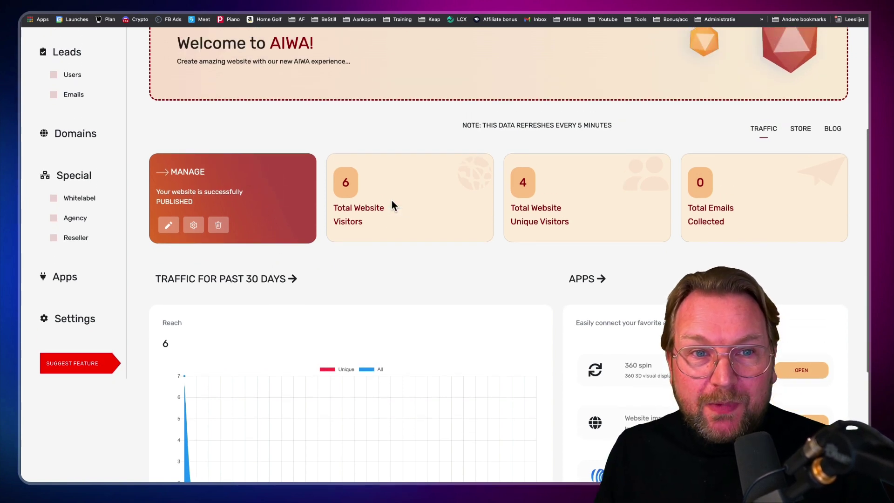
Look over the management options available for the Bathroom supply store website, and close them.
{"action": "left_click", "coordinate": [407, 181]}
{"action": "scroll", "coordinate": [406, 181], "scroll_direction": "down", "scroll_amount": 1}
{"action": "scroll", "coordinate": [407, 180], "scroll_direction": "down", "scroll_amount": 1}
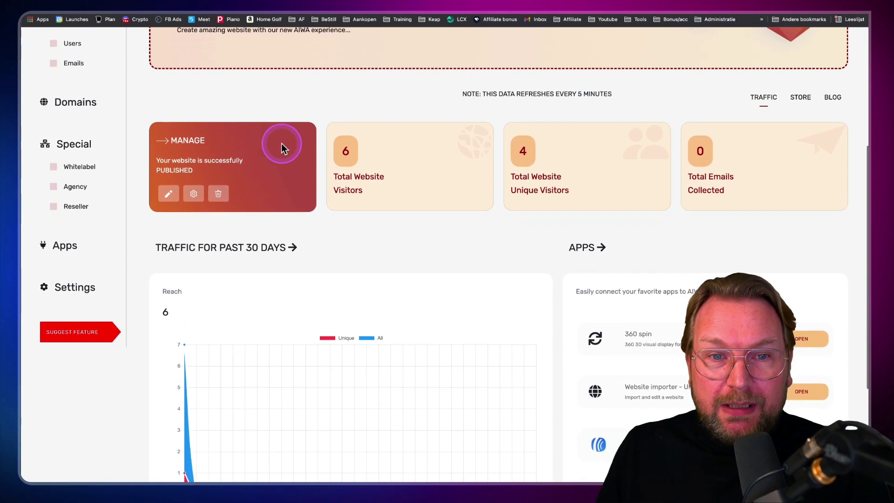
{"action": "left_click", "coordinate": [191, 197]}
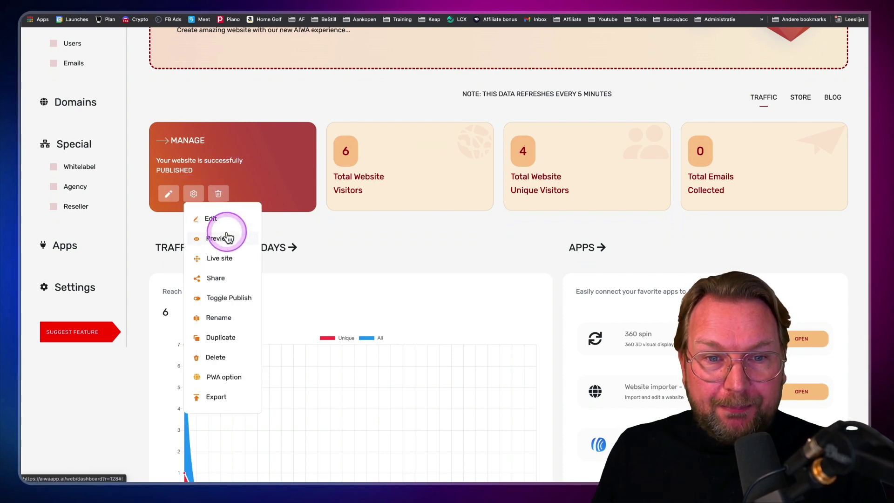
{"action": "left_click", "coordinate": [374, 196]}
{"action": "scroll", "coordinate": [465, 224], "scroll_direction": "up", "scroll_amount": 10}
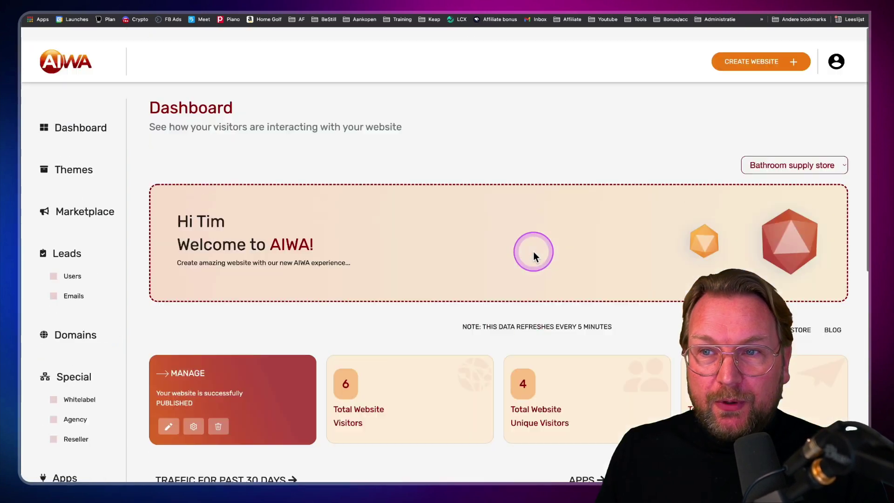
Switch the dashboard to the Digital Marketing website and open its PWA options.
{"action": "left_click", "coordinate": [768, 152]}
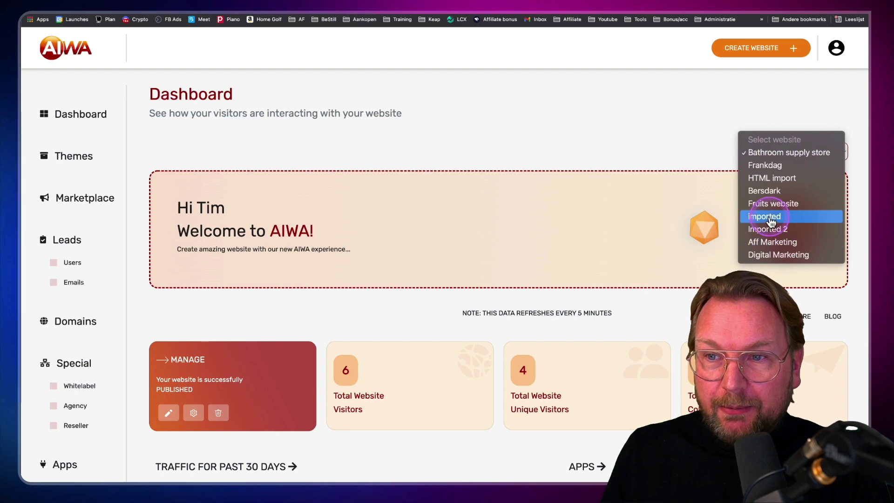
{"action": "left_click", "coordinate": [717, 239]}
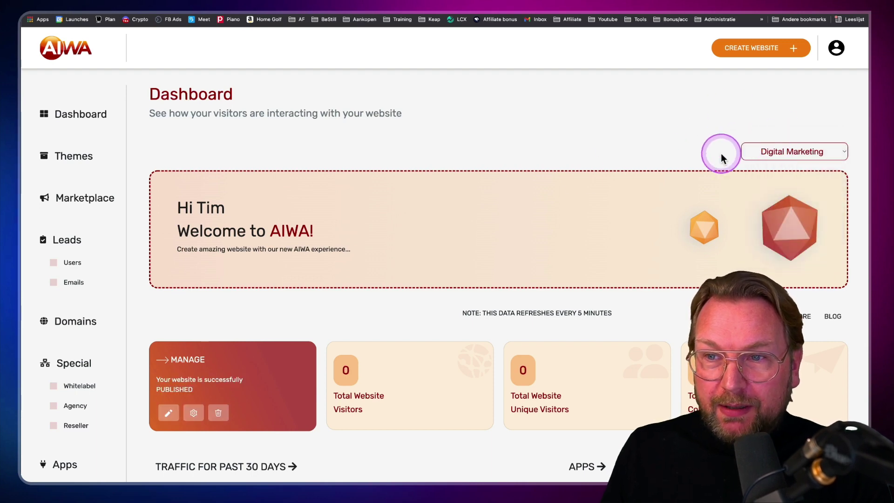
{"action": "scroll", "coordinate": [554, 183], "scroll_direction": "down", "scroll_amount": 4}
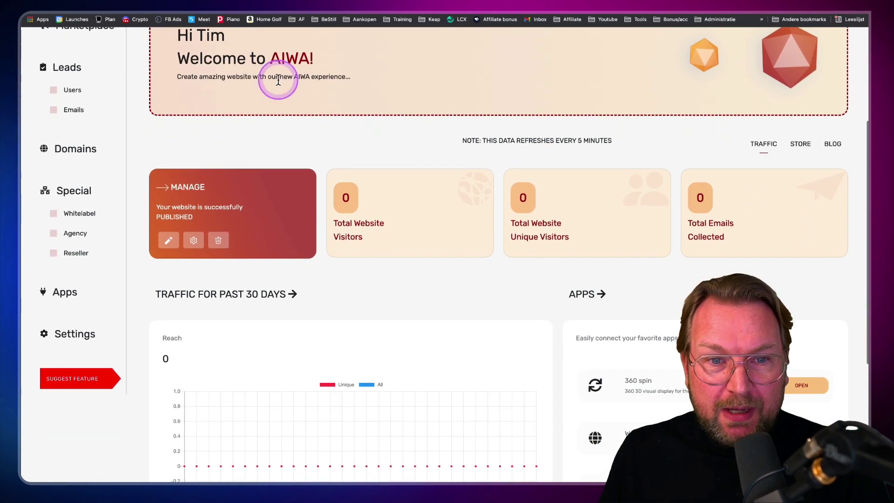
{"action": "left_click", "coordinate": [191, 240]}
{"action": "scroll", "coordinate": [215, 275], "scroll_direction": "down", "scroll_amount": 3}
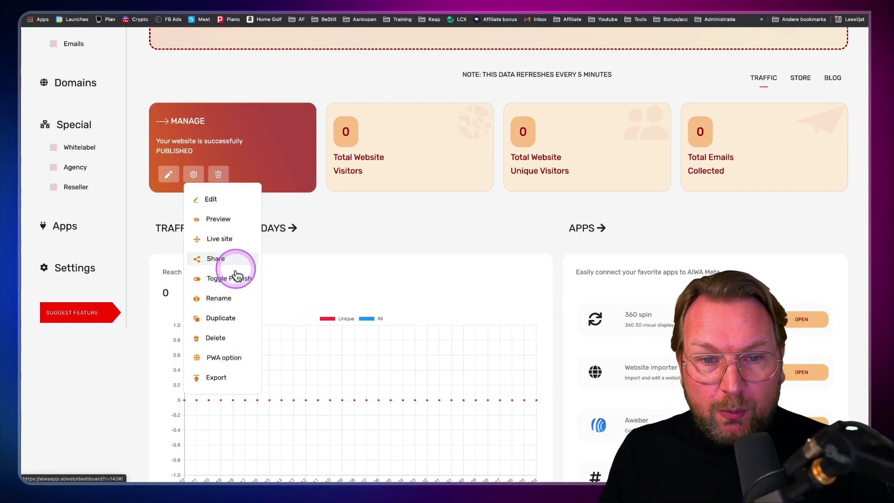
{"action": "left_click", "coordinate": [226, 358]}
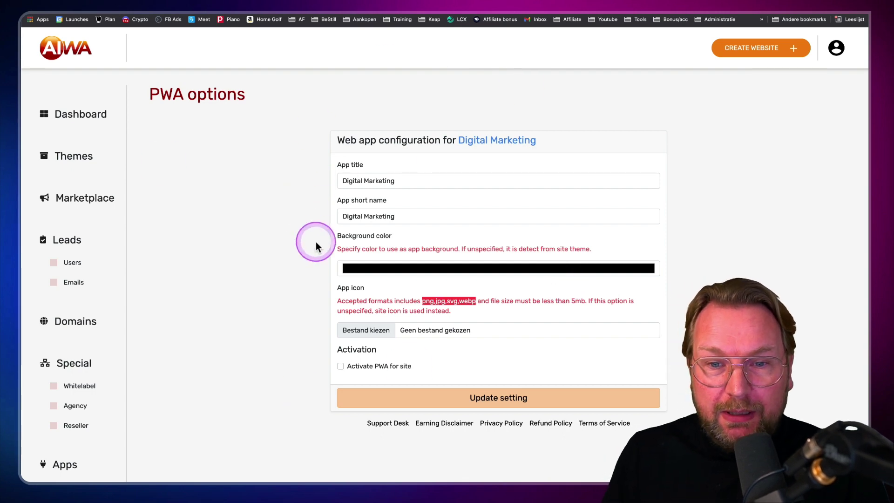
Set AlphaQRCode (1).png as the app icon, activate PWA for the site and update the setting.
{"action": "scroll", "coordinate": [326, 261], "scroll_direction": "down", "scroll_amount": 1}
{"action": "left_click", "coordinate": [357, 295]}
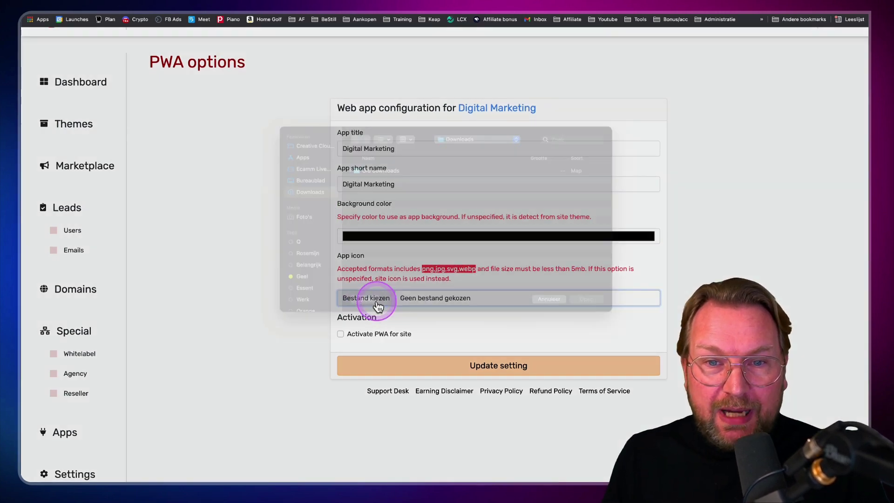
{"action": "scroll", "coordinate": [404, 269], "scroll_direction": "down", "scroll_amount": 3}
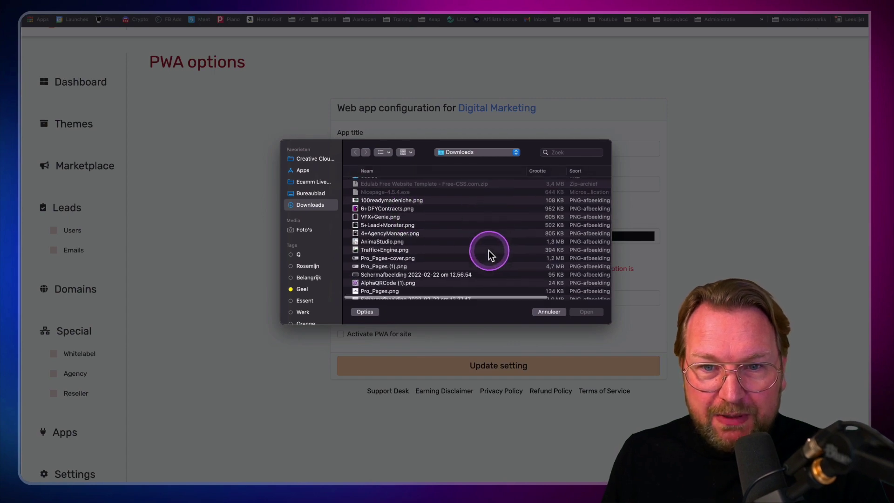
{"action": "left_click", "coordinate": [382, 283]}
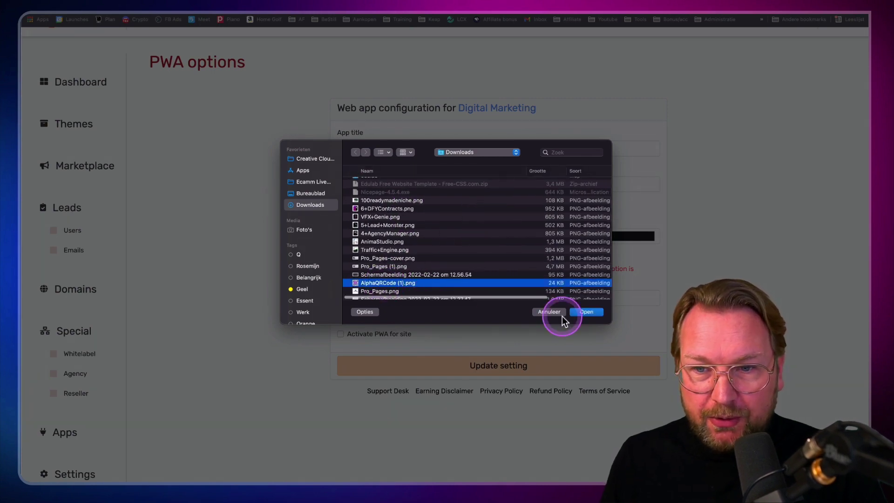
{"action": "left_click", "coordinate": [597, 315]}
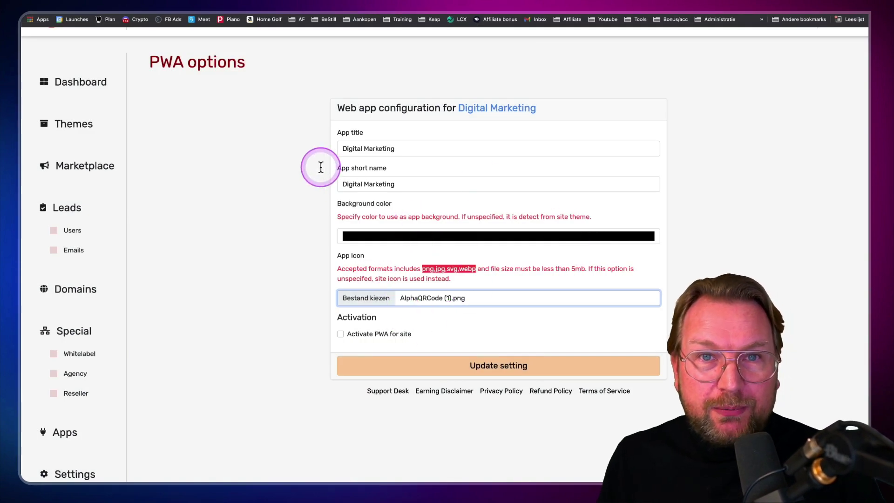
{"action": "left_click", "coordinate": [342, 334]}
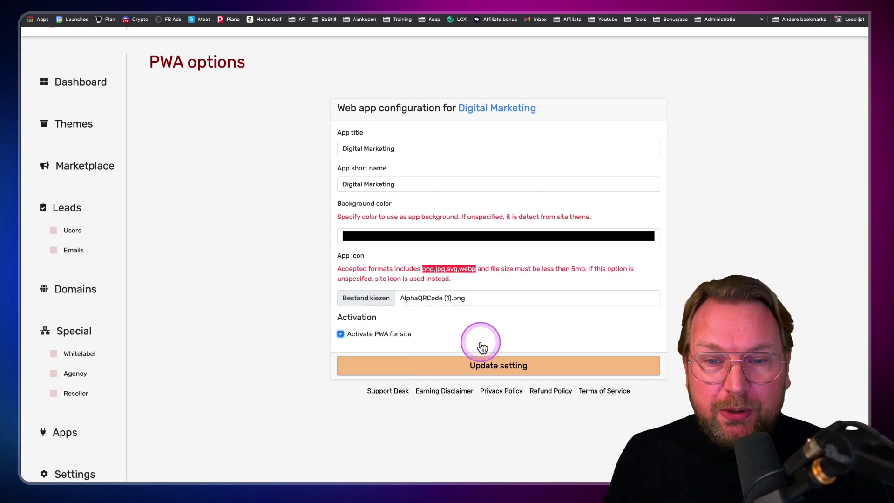
{"action": "left_click", "coordinate": [470, 365]}
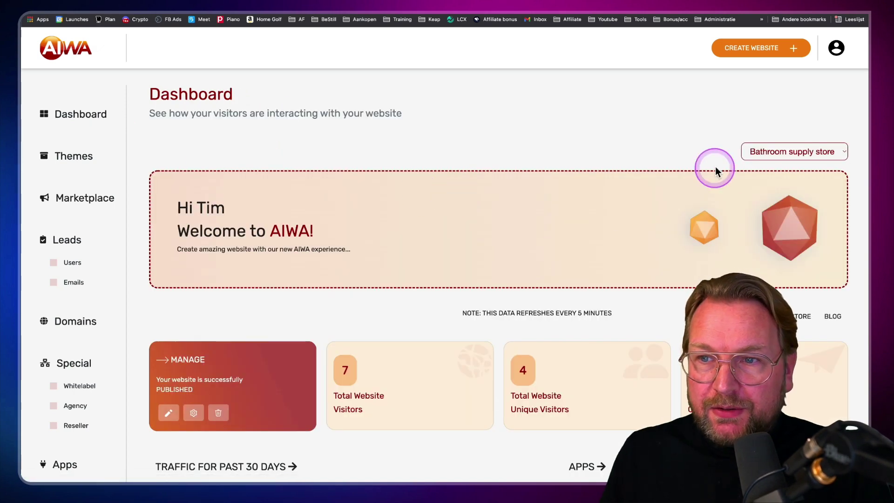
Open the live site of the Digital Marketing website from the dashboard and install it as an app.
{"action": "left_click", "coordinate": [773, 151]}
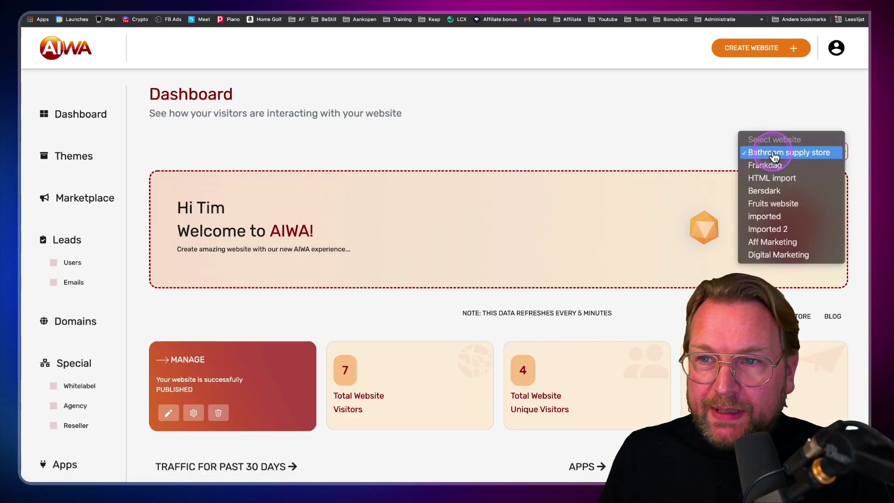
{"action": "left_click", "coordinate": [754, 255]}
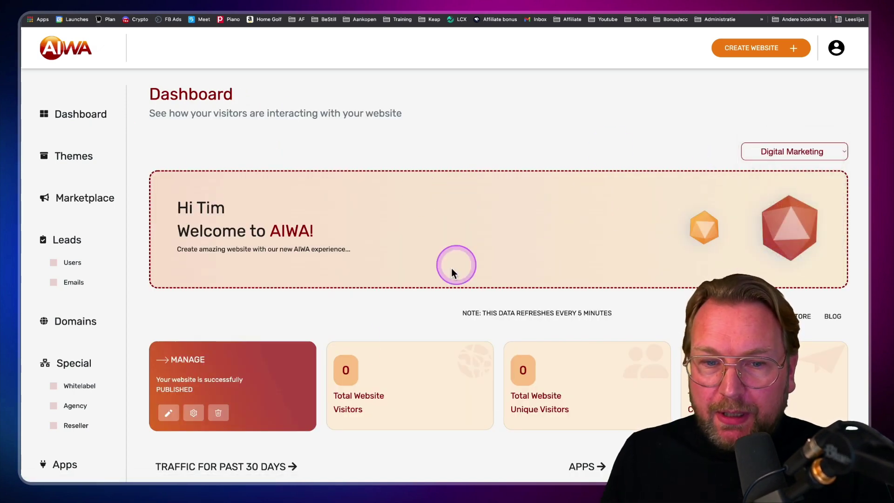
{"action": "left_click", "coordinate": [194, 413]}
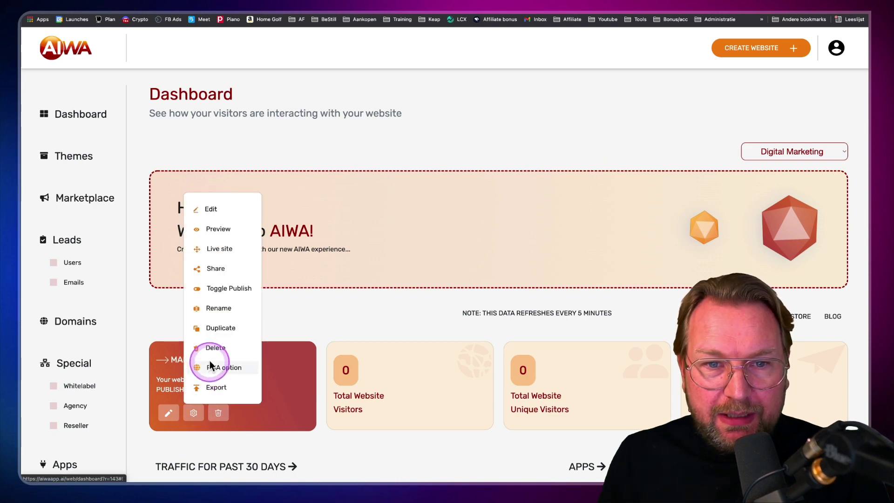
{"action": "left_click", "coordinate": [215, 252]}
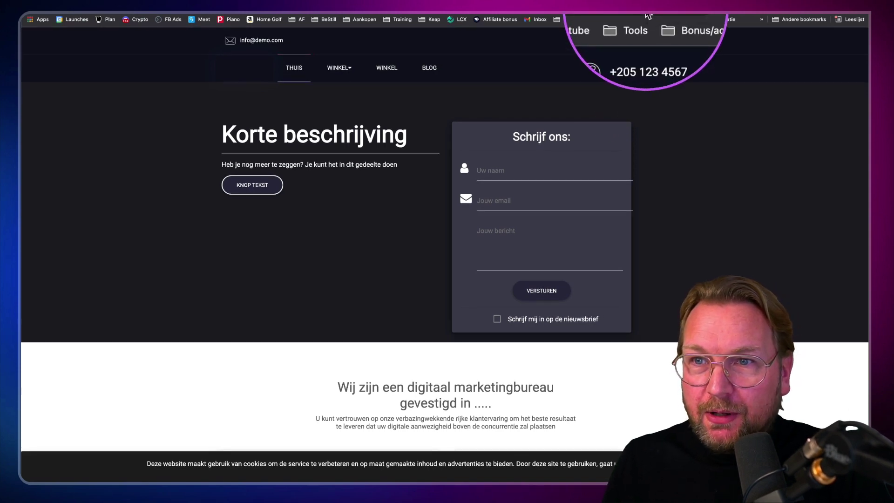
{"action": "left_click", "coordinate": [647, 15]}
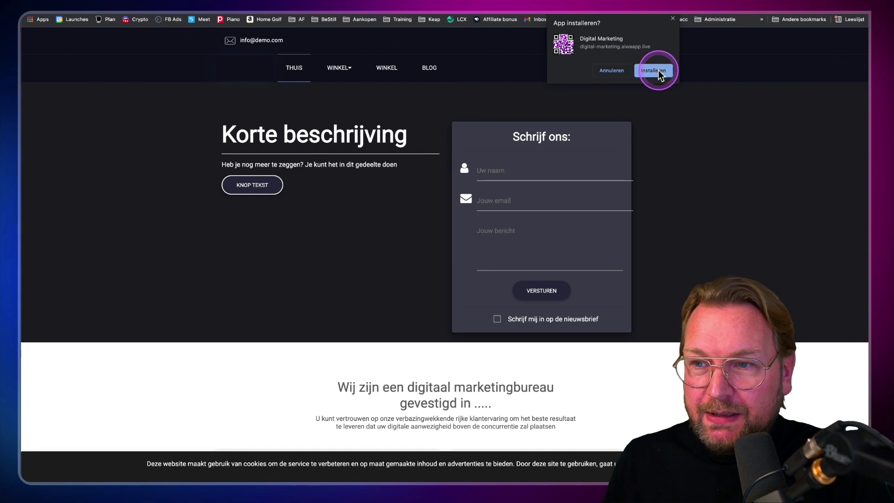
{"action": "left_click", "coordinate": [658, 70]}
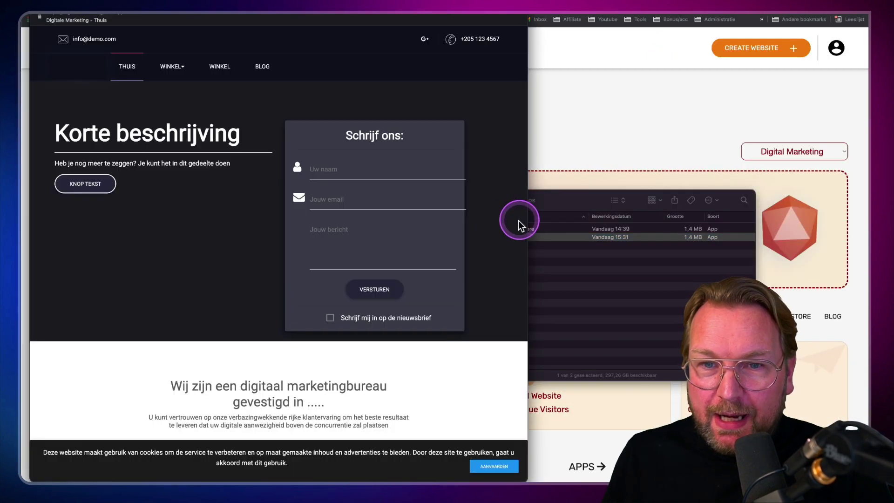
Close the installed app's window and relaunch Digital Marketing from the Chrome-apps folder.
{"action": "left_click", "coordinate": [39, 16]}
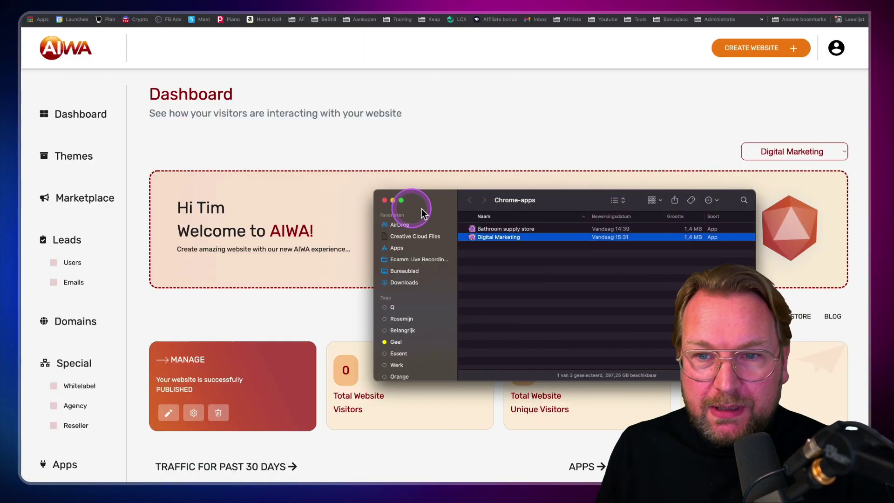
{"action": "right_click", "coordinate": [504, 238]}
{"action": "left_click", "coordinate": [518, 245]}
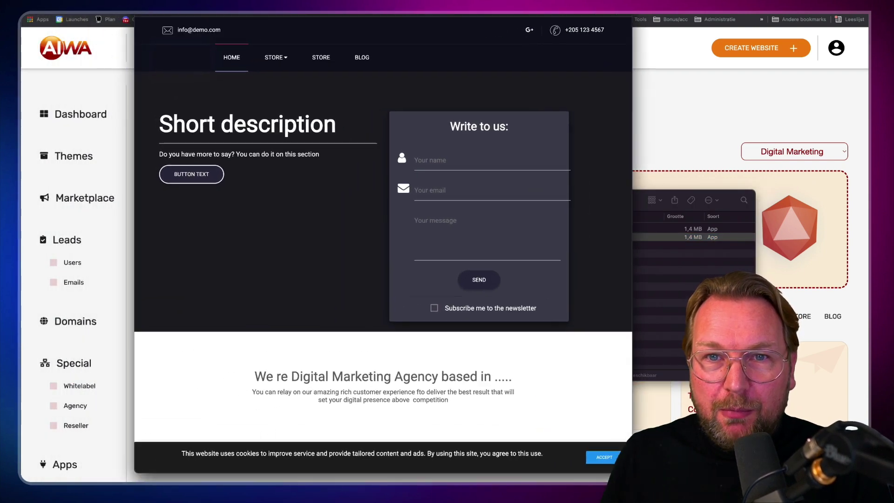
Browse the home, store and blog pages in the Digital Marketing app, and return to the AIWA dashboard.
{"action": "scroll", "coordinate": [510, 92], "scroll_direction": "down", "scroll_amount": 2}
{"action": "scroll", "coordinate": [510, 91], "scroll_direction": "down", "scroll_amount": 6}
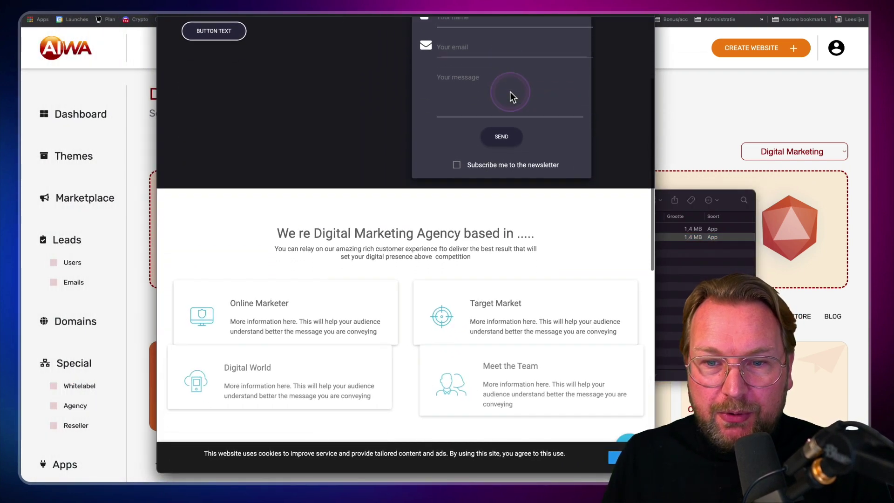
{"action": "scroll", "coordinate": [510, 91], "scroll_direction": "down", "scroll_amount": 6}
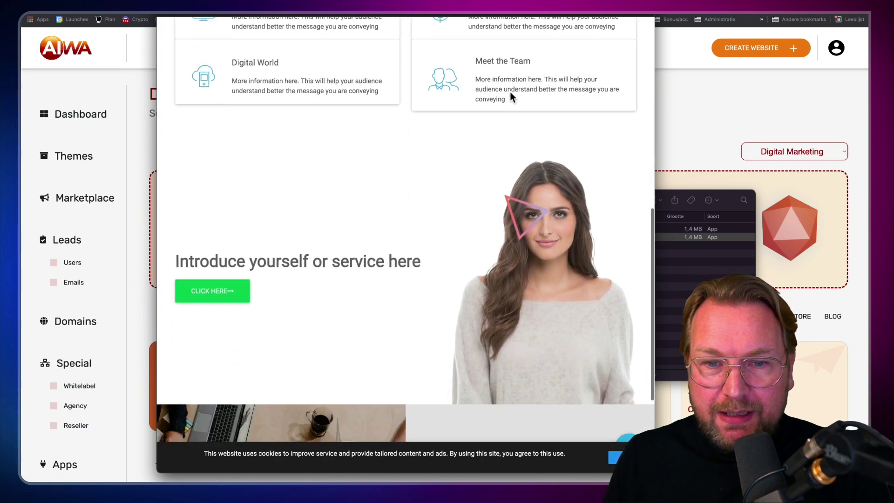
{"action": "scroll", "coordinate": [510, 92], "scroll_direction": "up", "scroll_amount": 14}
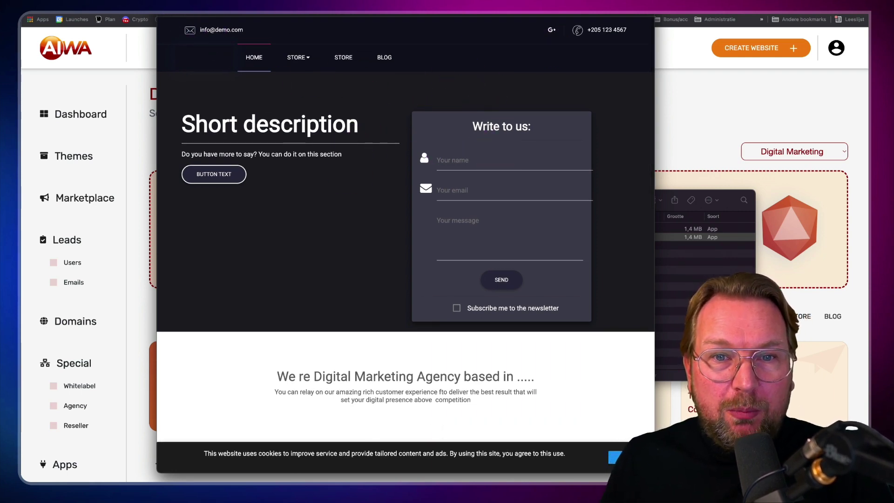
{"action": "left_click", "coordinate": [298, 57]}
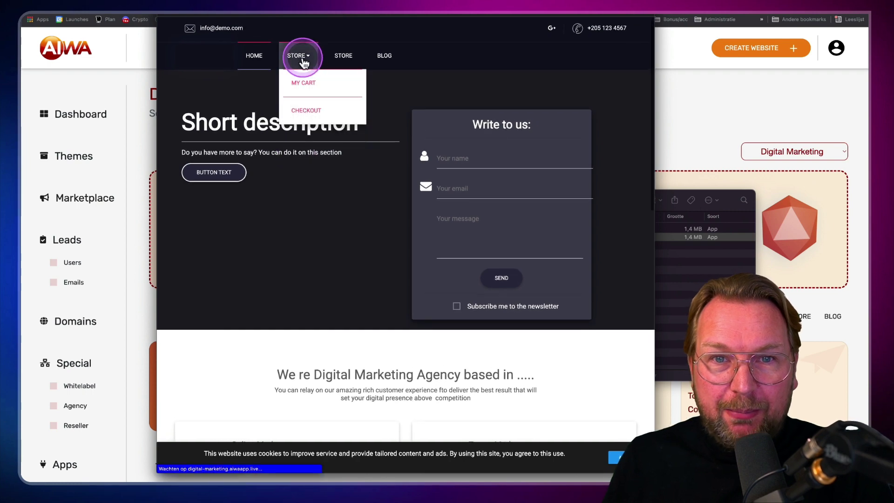
{"action": "left_click", "coordinate": [301, 88]}
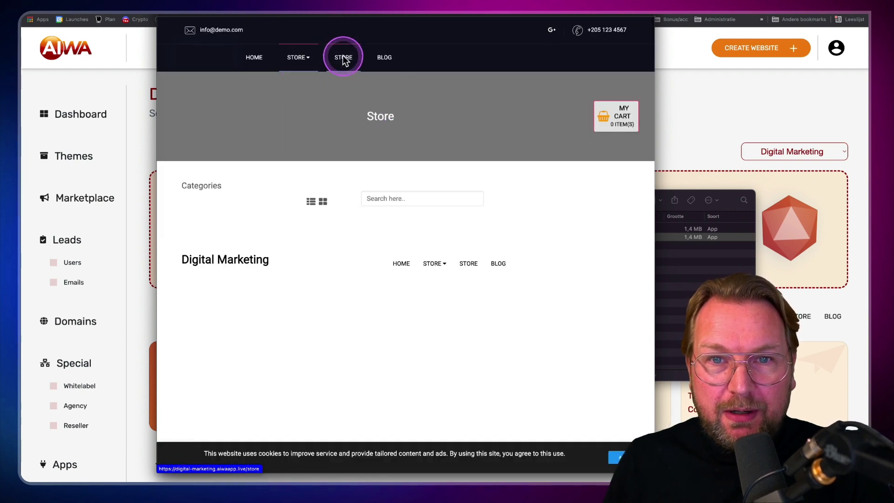
{"action": "left_click", "coordinate": [386, 58]}
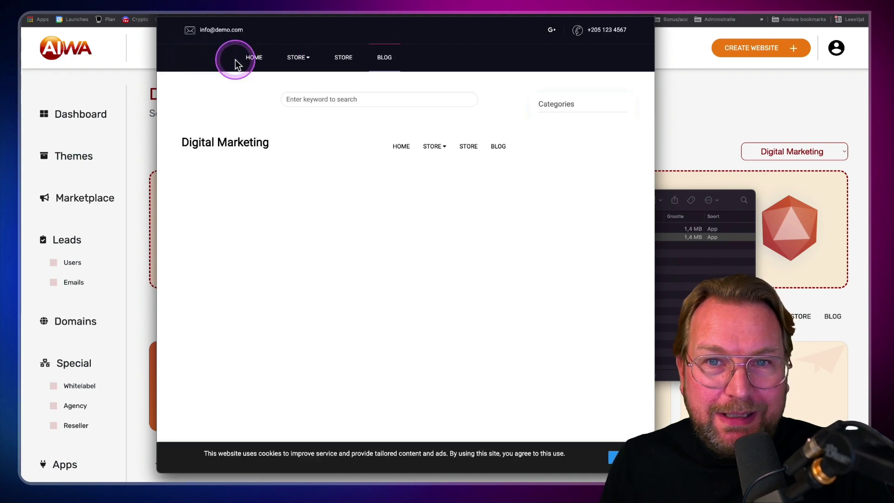
{"action": "left_click", "coordinate": [398, 98]}
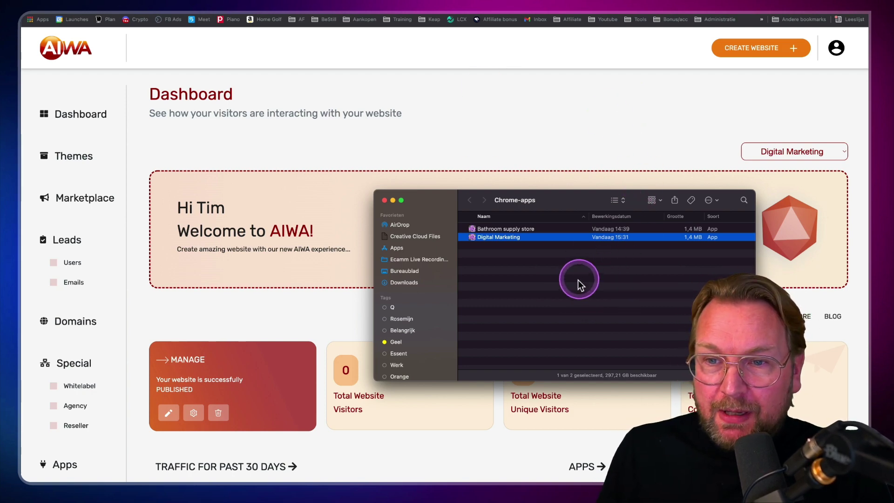
{"action": "left_click", "coordinate": [507, 130]}
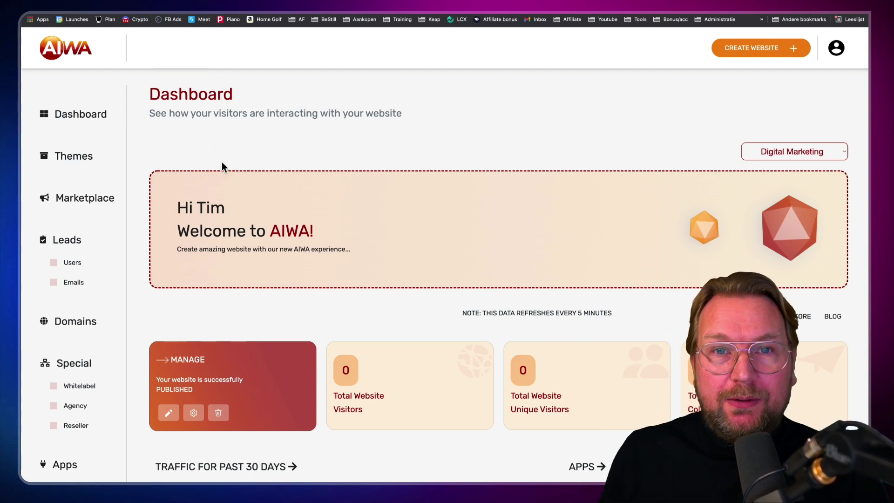
Open the Apps page and review the available mail service integrations.
{"action": "scroll", "coordinate": [91, 258], "scroll_direction": "down", "scroll_amount": 3}
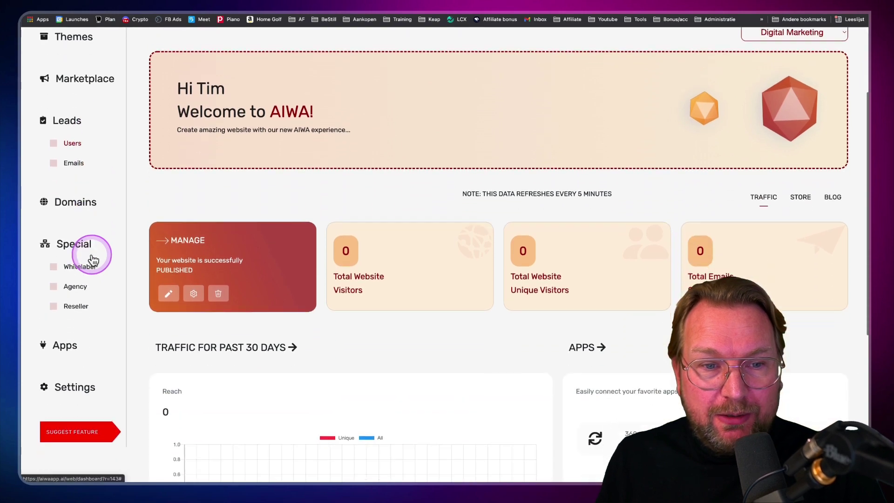
{"action": "scroll", "coordinate": [95, 257], "scroll_direction": "down", "scroll_amount": 1}
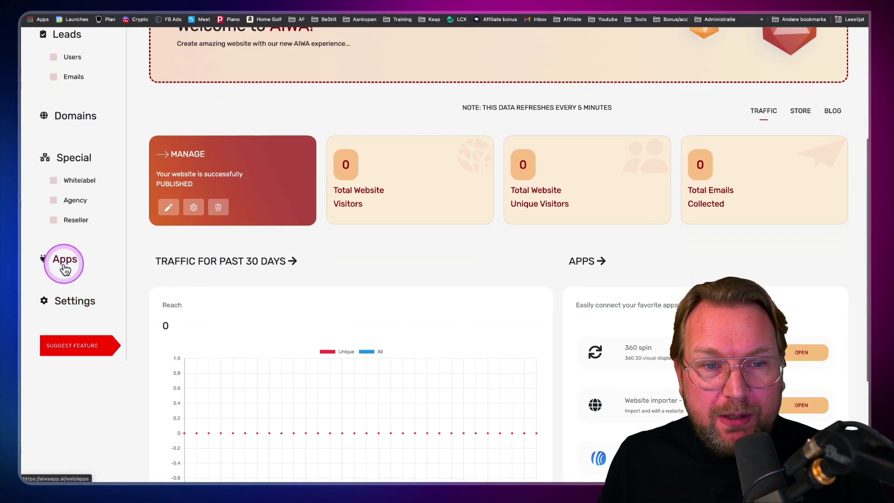
{"action": "left_click", "coordinate": [64, 261]}
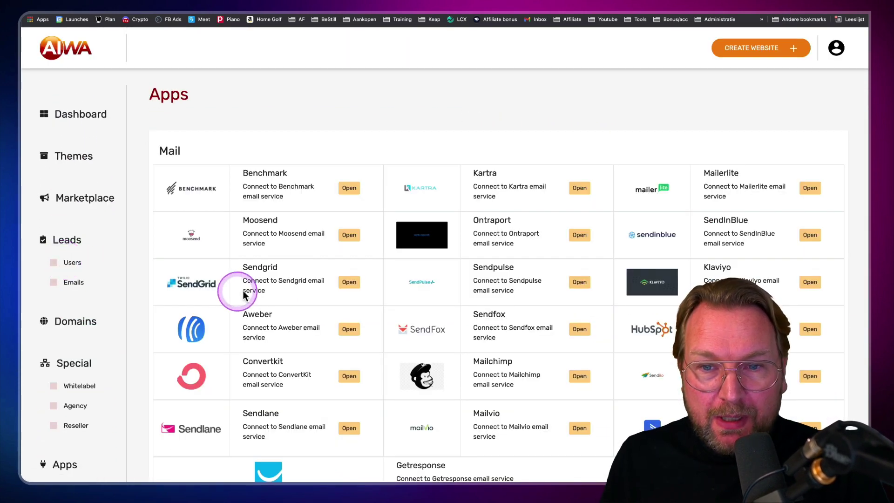
{"action": "scroll", "coordinate": [295, 288], "scroll_direction": "down", "scroll_amount": 3}
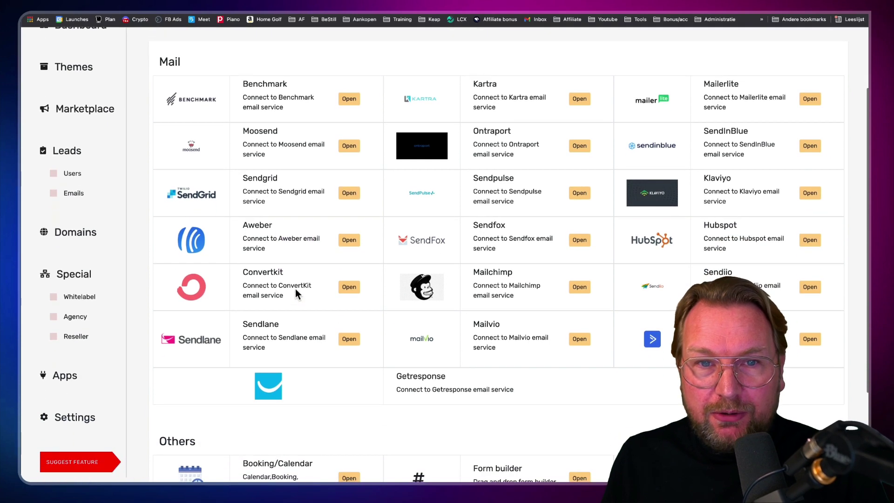
{"action": "left_click_drag", "start_coordinate": [149, 50], "coordinate": [269, 201]}
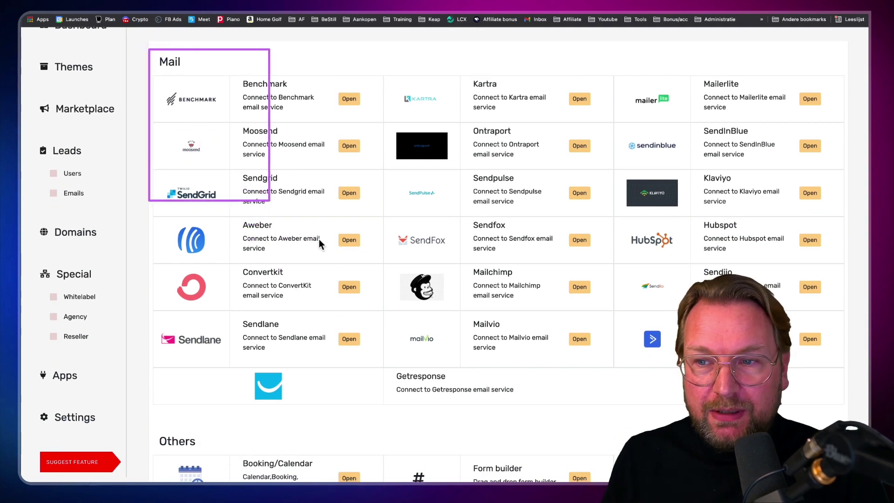
Look over the remaining app integrations and open the Zip version of the Website importer.
{"action": "mouse_move", "coordinate": [319, 243]}
{"action": "left_mouse_down"}
{"action": "mouse_move", "coordinate": [654, 340]}
{"action": "mouse_move", "coordinate": [852, 375]}
{"action": "mouse_move", "coordinate": [854, 418]}
{"action": "left_mouse_up"}
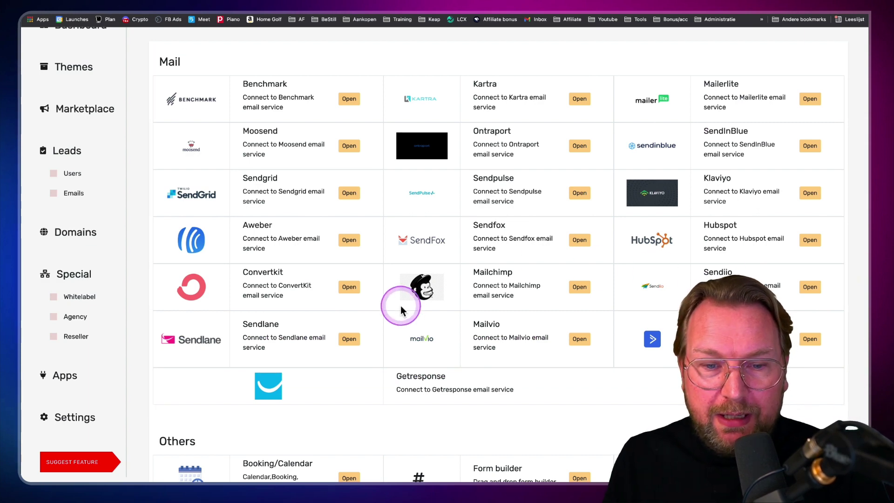
{"action": "scroll", "coordinate": [400, 305], "scroll_direction": "down", "scroll_amount": 3}
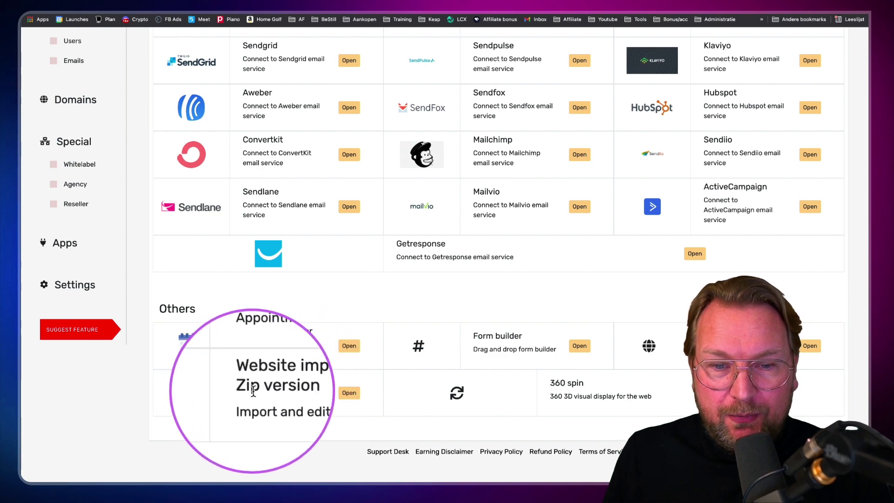
{"action": "left_click", "coordinate": [349, 393]}
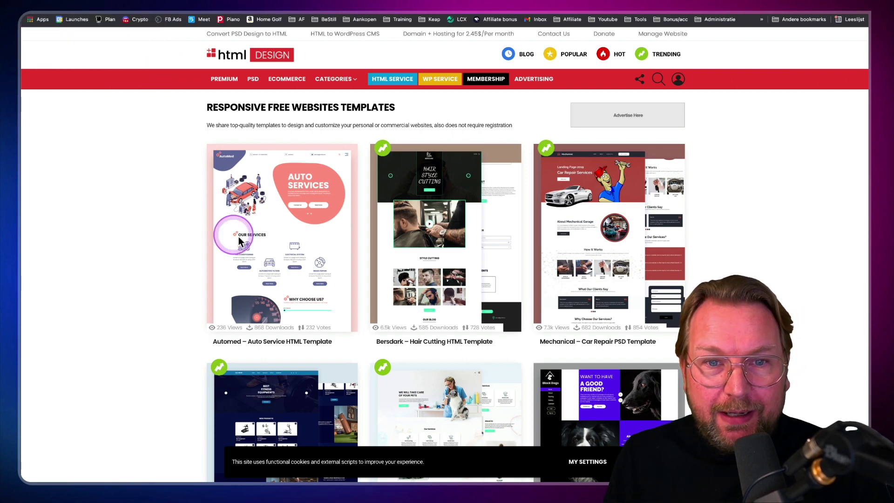
Browse the free html.design templates and open the Bersdark – Hair Cutting HTML Template page.
{"action": "scroll", "coordinate": [482, 298], "scroll_direction": "down", "scroll_amount": 5}
{"action": "scroll", "coordinate": [484, 300], "scroll_direction": "down", "scroll_amount": 7}
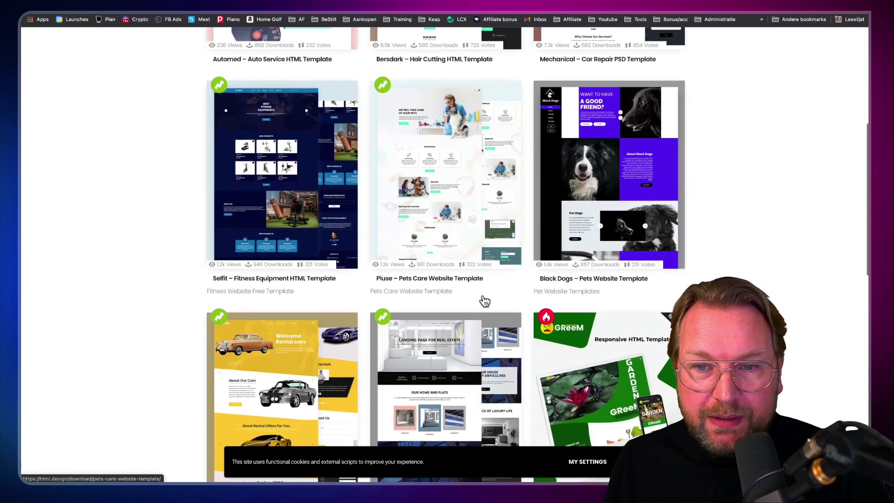
{"action": "scroll", "coordinate": [484, 300], "scroll_direction": "up", "scroll_amount": 6}
{"action": "scroll", "coordinate": [483, 298], "scroll_direction": "up", "scroll_amount": 6}
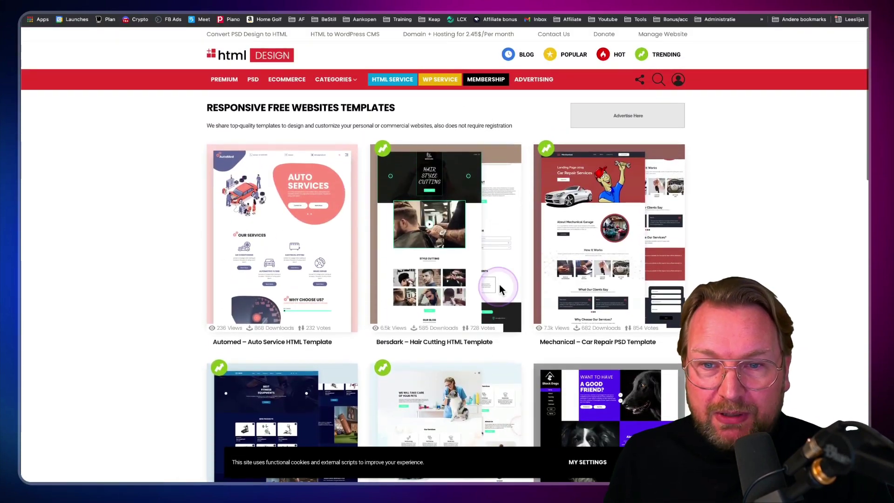
{"action": "left_click", "coordinate": [436, 257]}
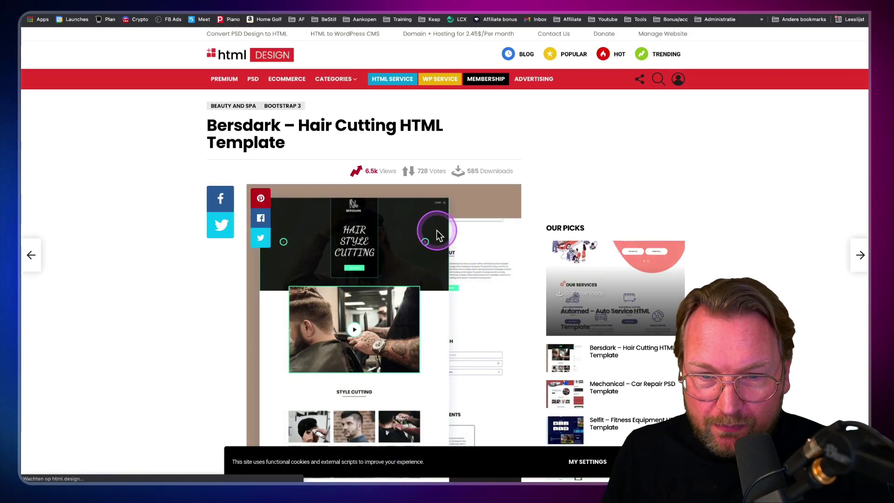
Download the Bersdark – Hair Cutting HTML Template and dismiss the advertisement that covers the page.
{"action": "scroll", "coordinate": [437, 230], "scroll_direction": "down", "scroll_amount": 5}
{"action": "scroll", "coordinate": [437, 231], "scroll_direction": "down", "scroll_amount": 9}
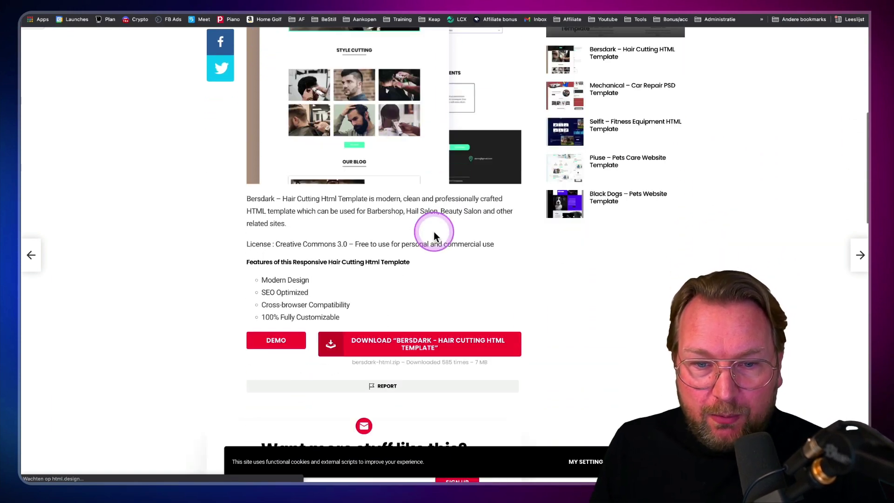
{"action": "left_click", "coordinate": [415, 279]}
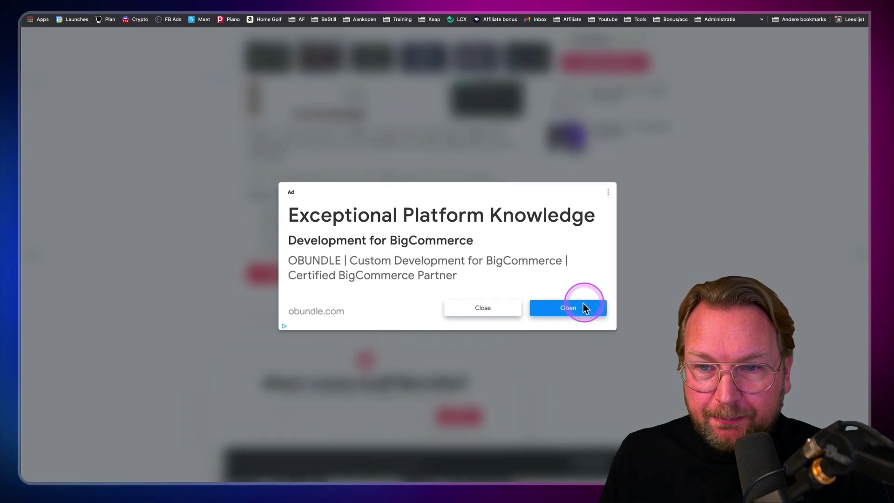
{"action": "scroll", "coordinate": [546, 303], "scroll_direction": "down", "scroll_amount": 3}
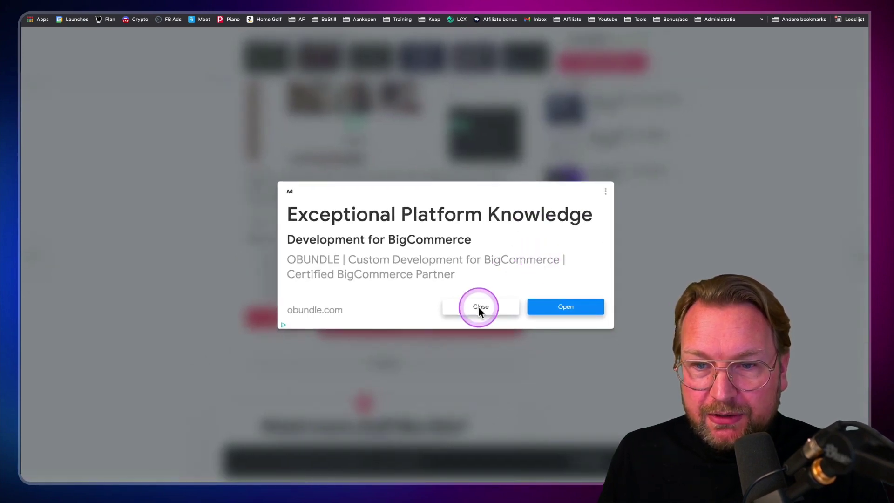
{"action": "left_click", "coordinate": [482, 306]}
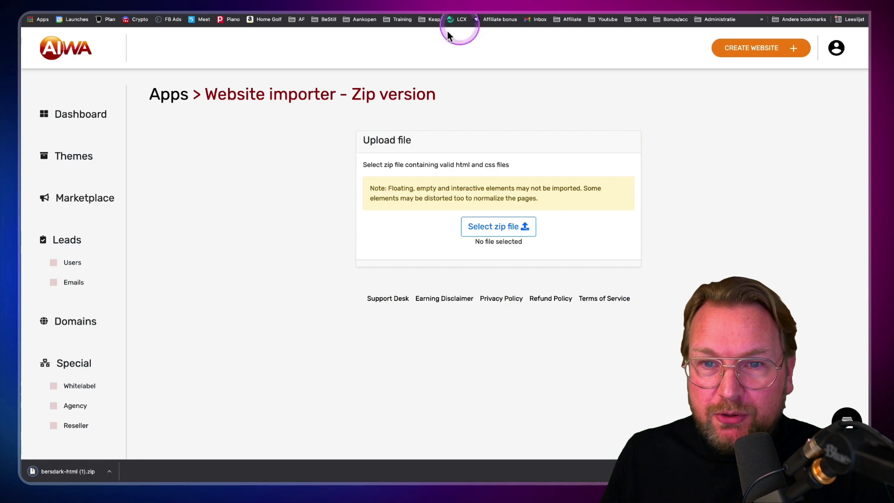
Upload the downloaded bersdark-html zip file to AIWA's website importer.
{"action": "left_click", "coordinate": [523, 226]}
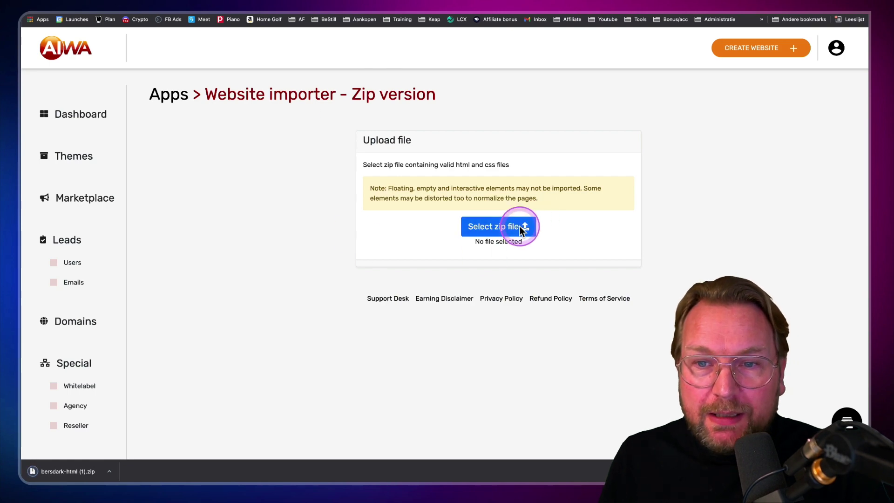
{"action": "left_click", "coordinate": [462, 120]}
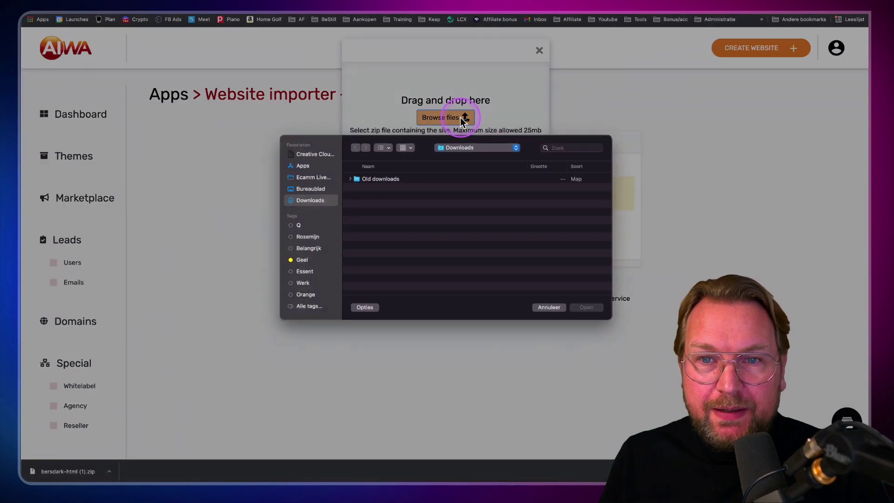
{"action": "left_click", "coordinate": [389, 186]}
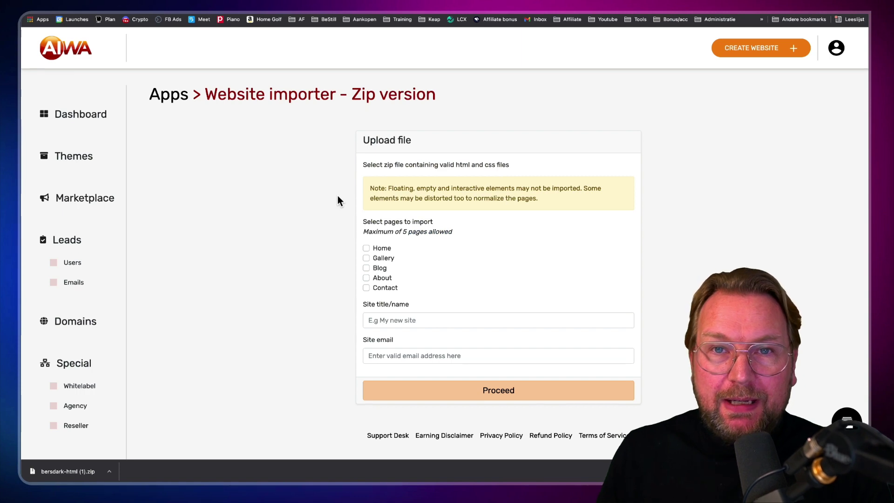
Select the Home, Gallery, Blog, About and Contact pages for import.
{"action": "scroll", "coordinate": [374, 202], "scroll_direction": "down", "scroll_amount": 2}
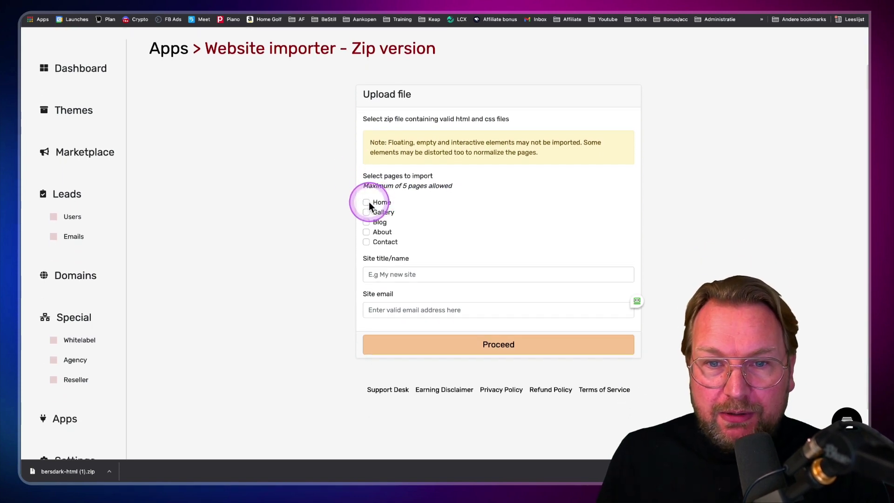
{"action": "left_click", "coordinate": [373, 203]}
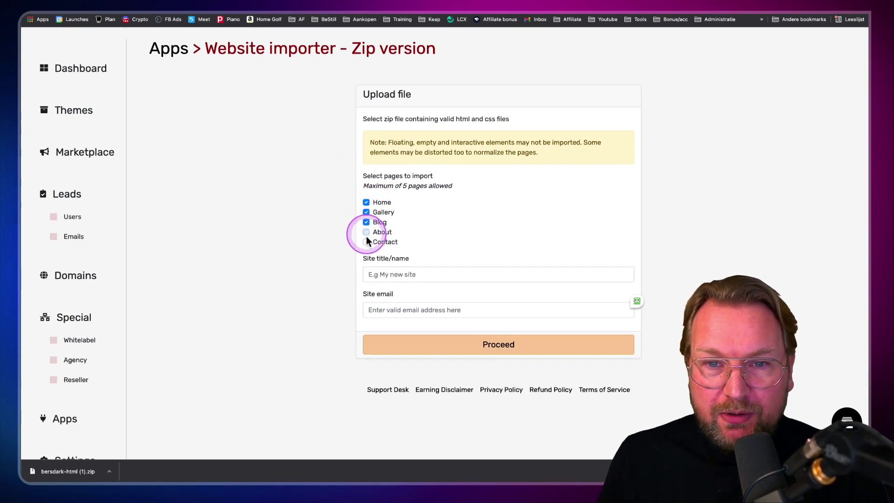
{"action": "left_click", "coordinate": [366, 233]}
{"action": "left_click", "coordinate": [366, 242]}
Title the site Hairdresser, fill in the site email and run the import.
{"action": "scroll", "coordinate": [423, 272], "scroll_direction": "down", "scroll_amount": 1}
{"action": "left_click", "coordinate": [424, 272]}
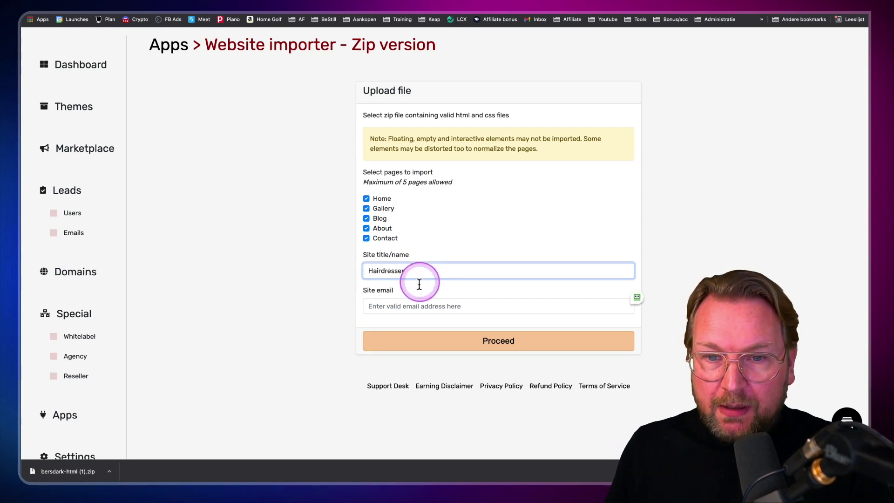
{"action": "left_click", "coordinate": [407, 305]}
{"action": "type", "text": "demo@demo.com"}
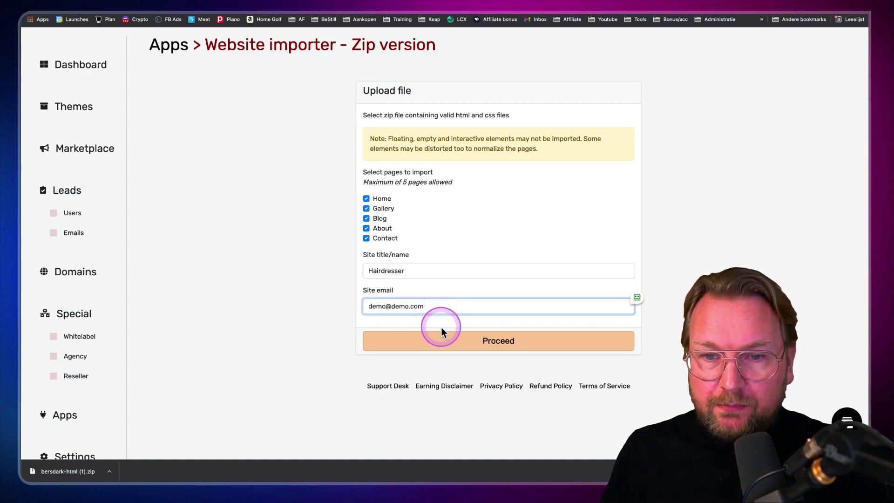
{"action": "left_click", "coordinate": [455, 342]}
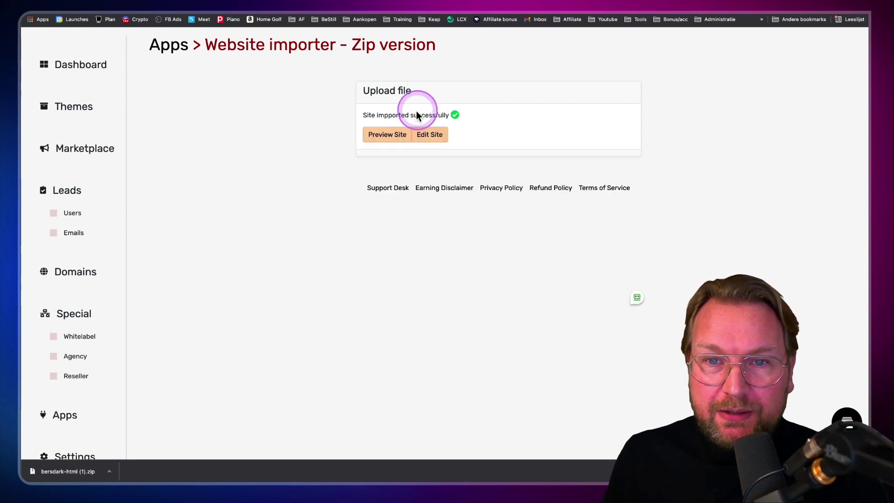
Preview the imported Hairdresser site and review its home page from the header down to the contact form.
{"action": "left_click", "coordinate": [401, 135]}
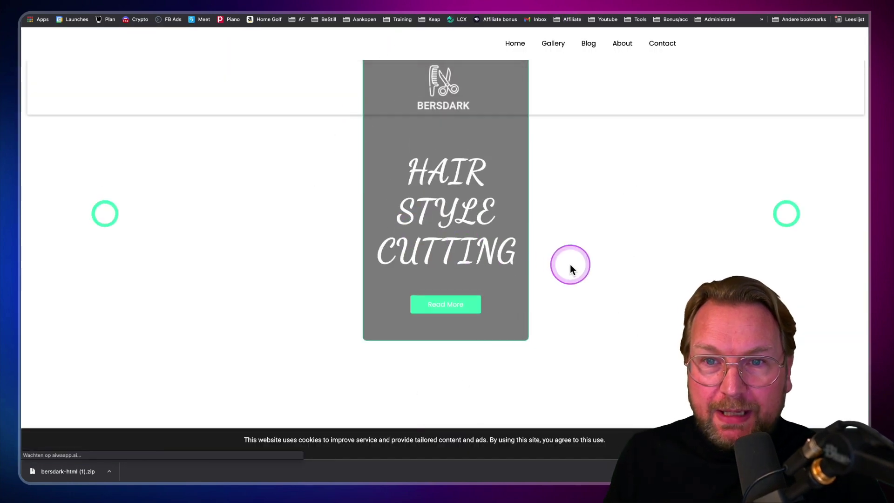
{"action": "scroll", "coordinate": [578, 272], "scroll_direction": "down", "scroll_amount": 2}
{"action": "scroll", "coordinate": [578, 273], "scroll_direction": "down", "scroll_amount": 3}
{"action": "scroll", "coordinate": [578, 272], "scroll_direction": "up", "scroll_amount": 4}
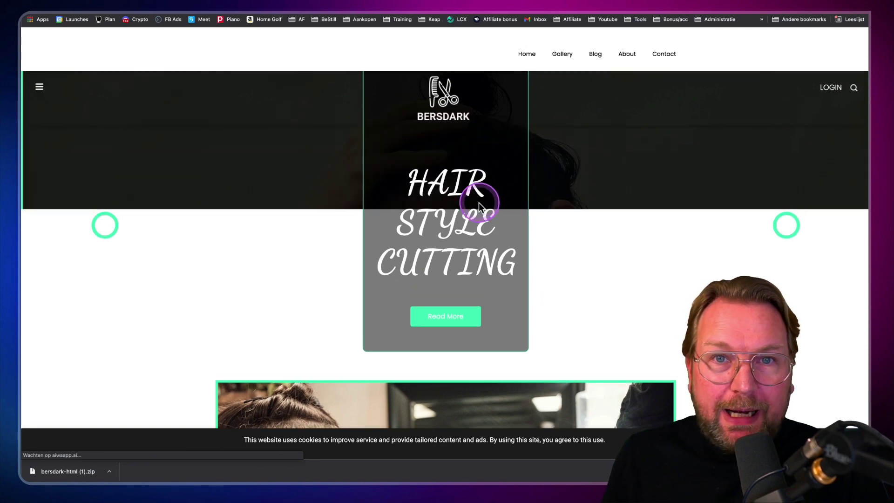
{"action": "scroll", "coordinate": [266, 179], "scroll_direction": "down", "scroll_amount": 1}
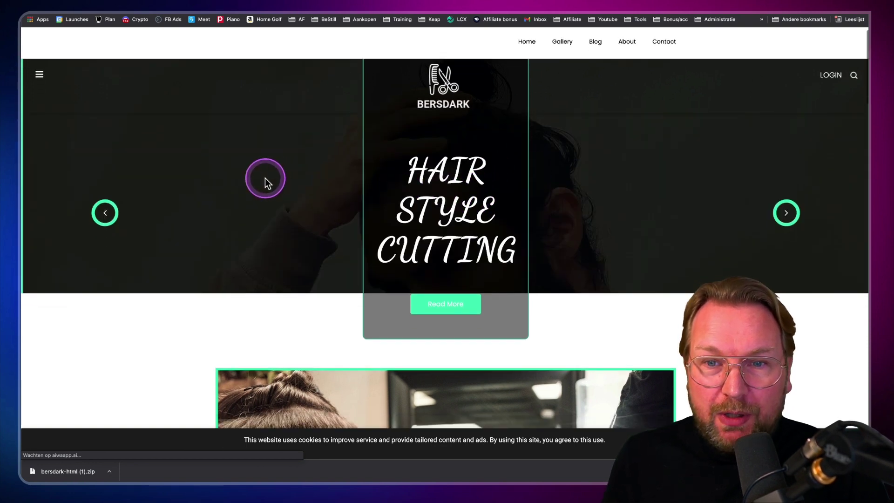
{"action": "scroll", "coordinate": [264, 177], "scroll_direction": "down", "scroll_amount": 6}
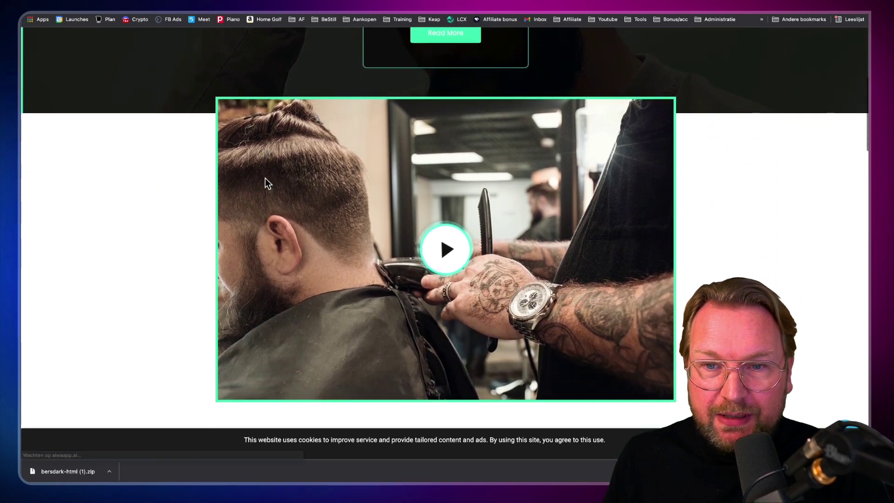
{"action": "scroll", "coordinate": [265, 178], "scroll_direction": "down", "scroll_amount": 1}
{"action": "scroll", "coordinate": [269, 170], "scroll_direction": "down", "scroll_amount": 5}
{"action": "left_click", "coordinate": [269, 170]}
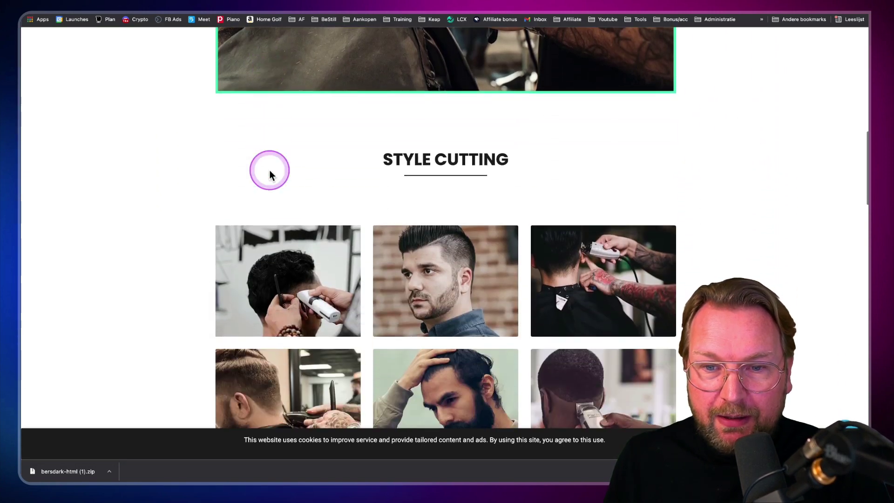
{"action": "scroll", "coordinate": [270, 167], "scroll_direction": "down", "scroll_amount": 9}
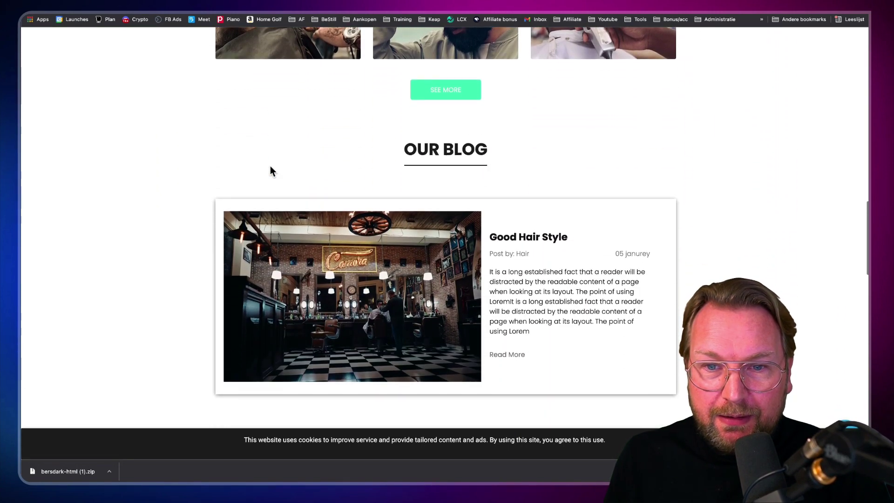
{"action": "scroll", "coordinate": [270, 167], "scroll_direction": "down", "scroll_amount": 11}
{"action": "left_click", "coordinate": [273, 162]}
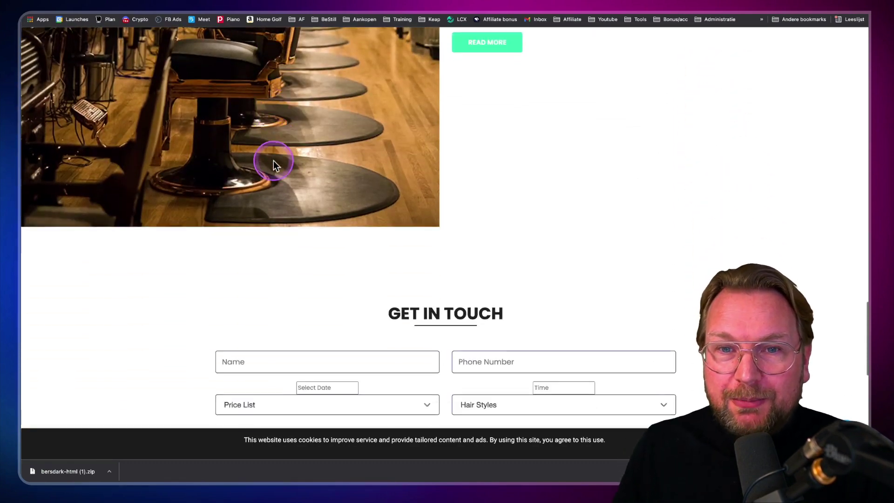
{"action": "scroll", "coordinate": [274, 163], "scroll_direction": "down", "scroll_amount": 5}
{"action": "key", "text": "super+r"}
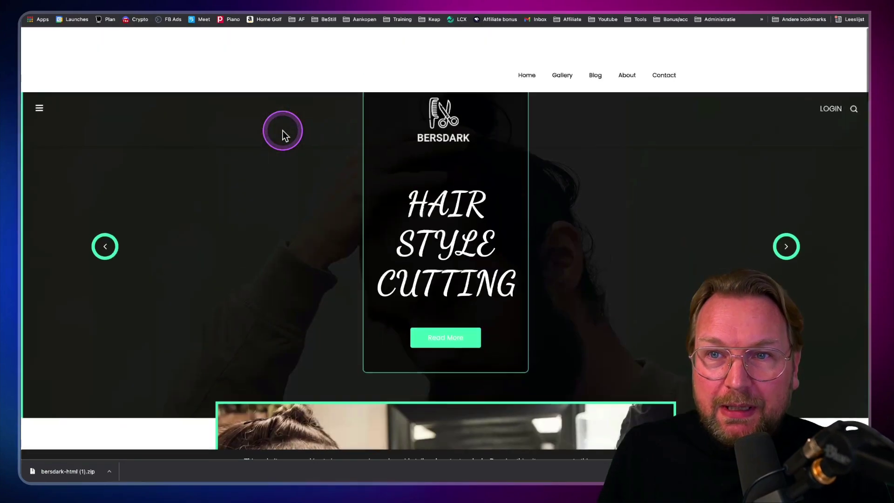
Close the site preview and the html.design page, and open the imported Hairdresser site in the AIWA editor.
{"action": "key", "text": "super+w"}
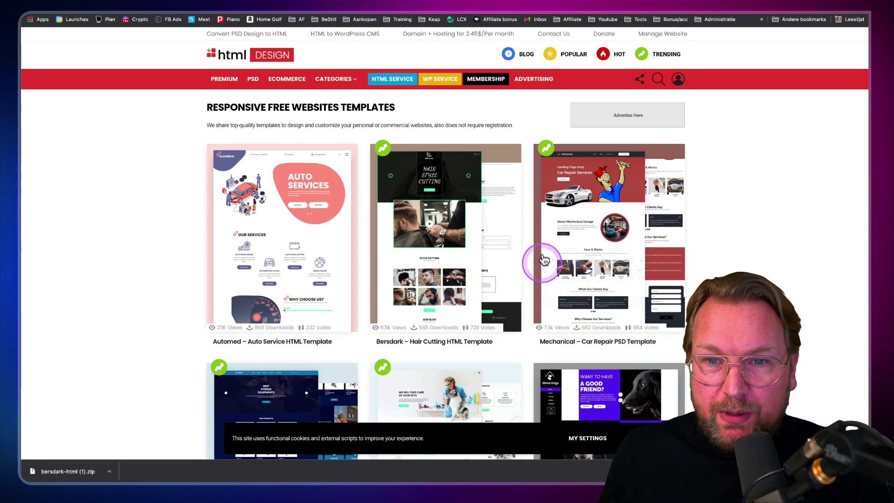
{"action": "left_click", "coordinate": [622, 20]}
{"action": "key", "text": "super+shift+t"}
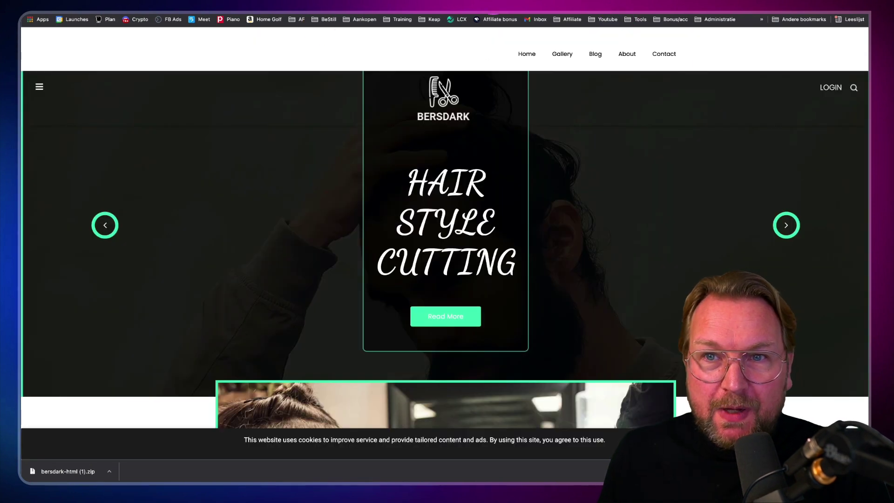
{"action": "key", "text": "super+w"}
{"action": "key", "text": "super+w"}
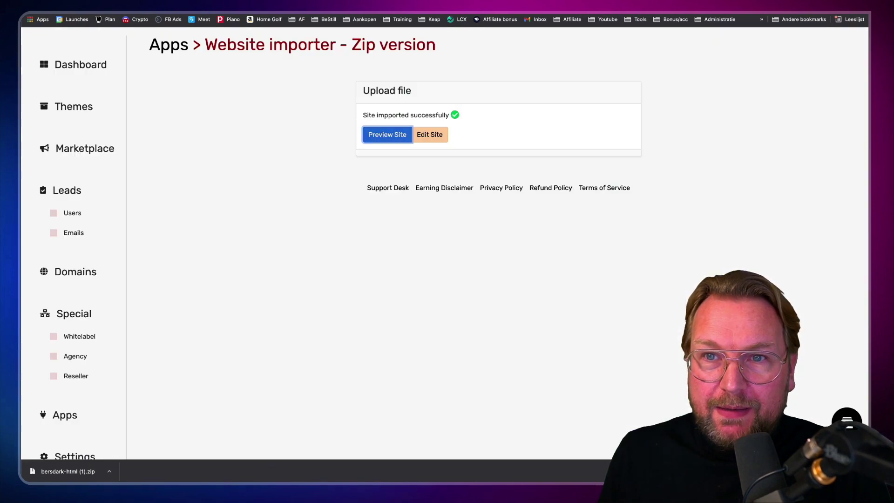
{"action": "left_click", "coordinate": [430, 136]}
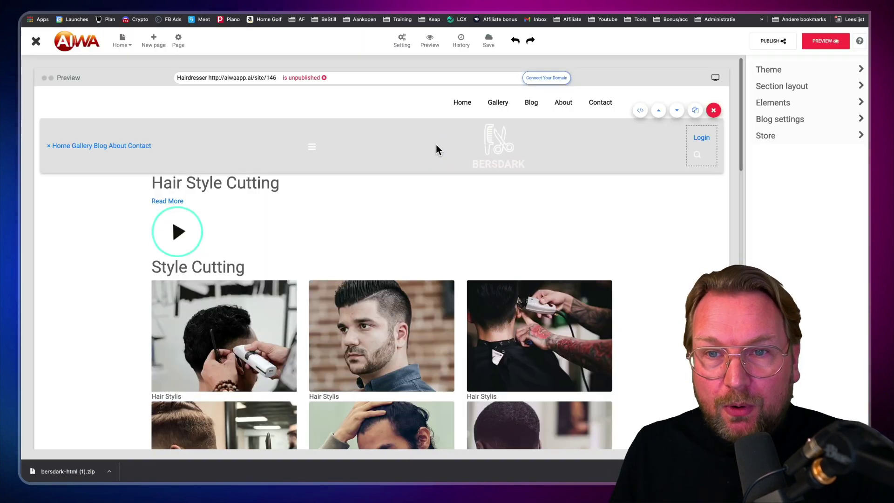
Right-align the Hair Style Cutting heading in the hero section and set it back to centered.
{"action": "scroll", "coordinate": [473, 219], "scroll_direction": "down", "scroll_amount": 2}
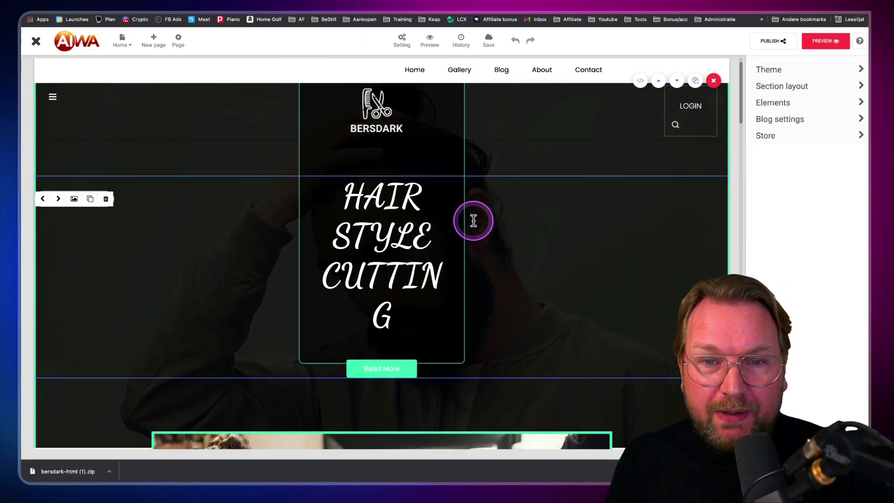
{"action": "left_click", "coordinate": [414, 302]}
{"action": "left_click_drag", "start_coordinate": [414, 302], "coordinate": [340, 265]}
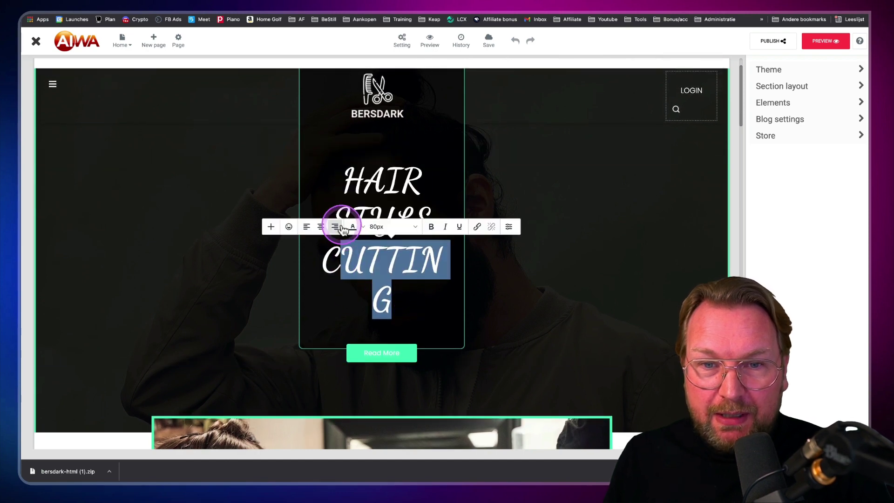
{"action": "left_click", "coordinate": [334, 223]}
{"action": "left_click", "coordinate": [375, 185]}
{"action": "left_click_drag", "start_coordinate": [376, 185], "coordinate": [444, 303]}
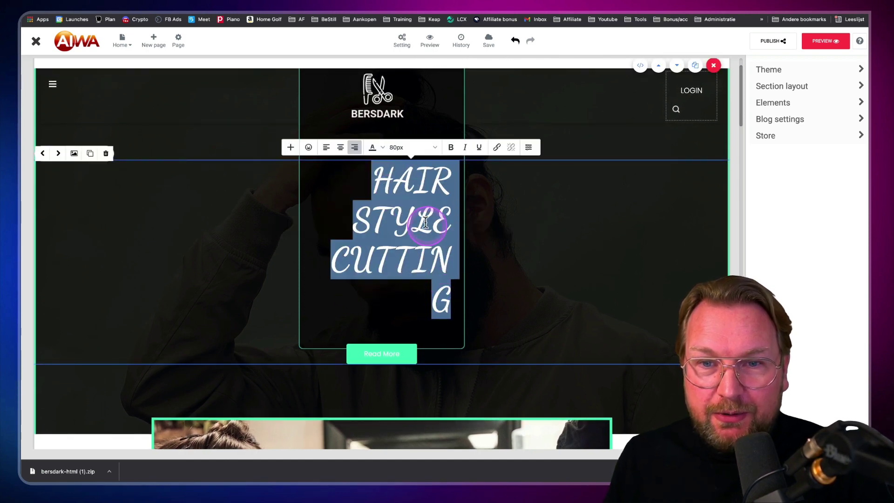
{"action": "left_click", "coordinate": [340, 147]}
Delete the word Cutting from the hero heading so it reads Hair Style.
{"action": "left_click", "coordinate": [399, 297]}
{"action": "key", "text": "BackSpace"}
{"action": "key", "text": "BackSpace"}
{"action": "key", "text": "BackSpace"}
{"action": "key", "text": "BackSpace"}
{"action": "key", "text": "BackSpace"}
{"action": "key", "text": "BackSpace"}
{"action": "key", "text": "BackSpace"}
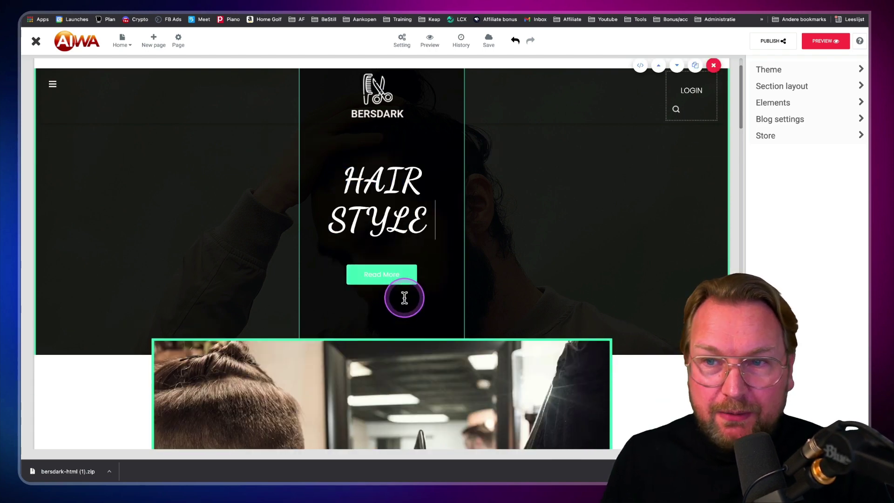
{"action": "scroll", "coordinate": [400, 298], "scroll_direction": "down", "scroll_amount": 6}
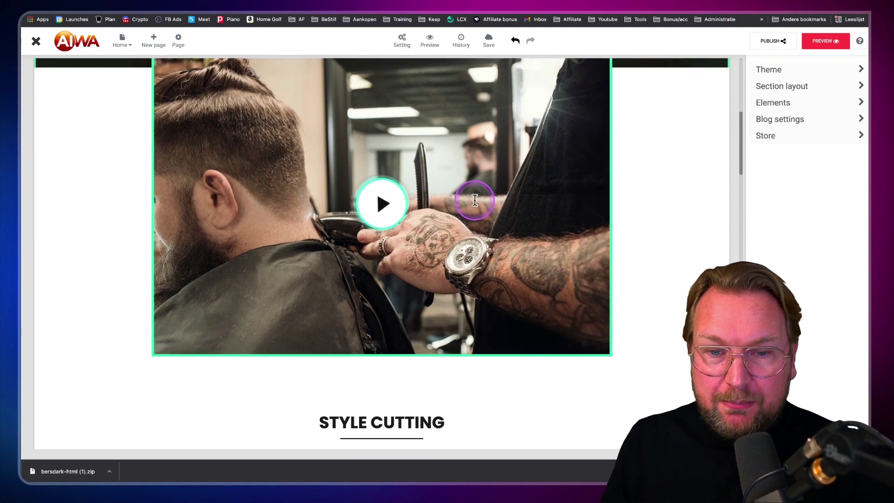
Examine the theme font choices and the section layout options available for the Hairdresser home page.
{"action": "scroll", "coordinate": [472, 201], "scroll_direction": "down", "scroll_amount": 6}
{"action": "scroll", "coordinate": [473, 201], "scroll_direction": "down", "scroll_amount": 7}
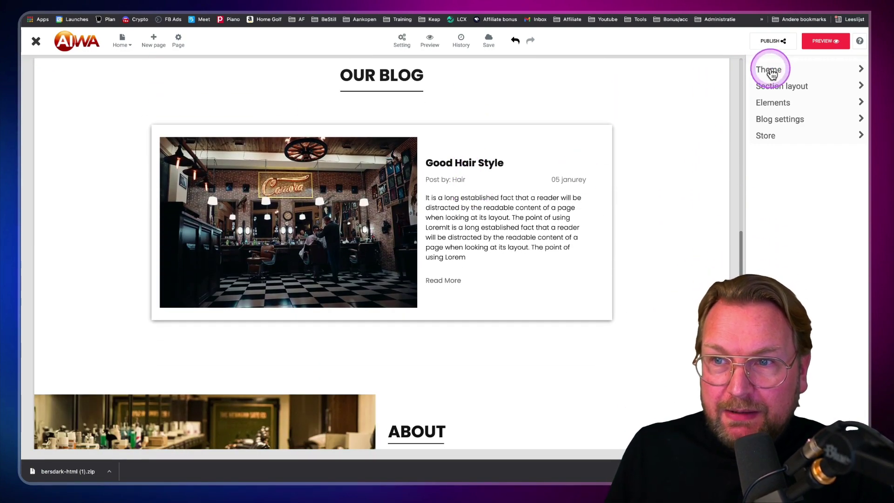
{"action": "left_click", "coordinate": [785, 73]}
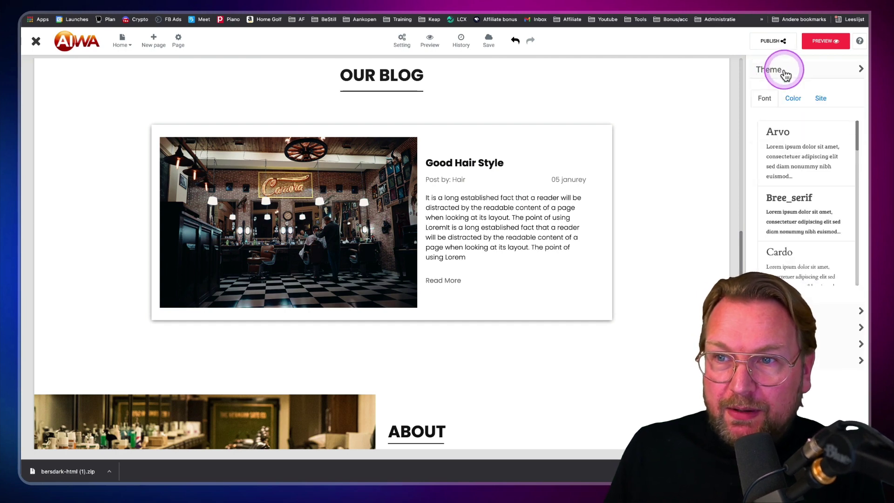
{"action": "left_click", "coordinate": [784, 72]}
{"action": "left_click", "coordinate": [782, 92]}
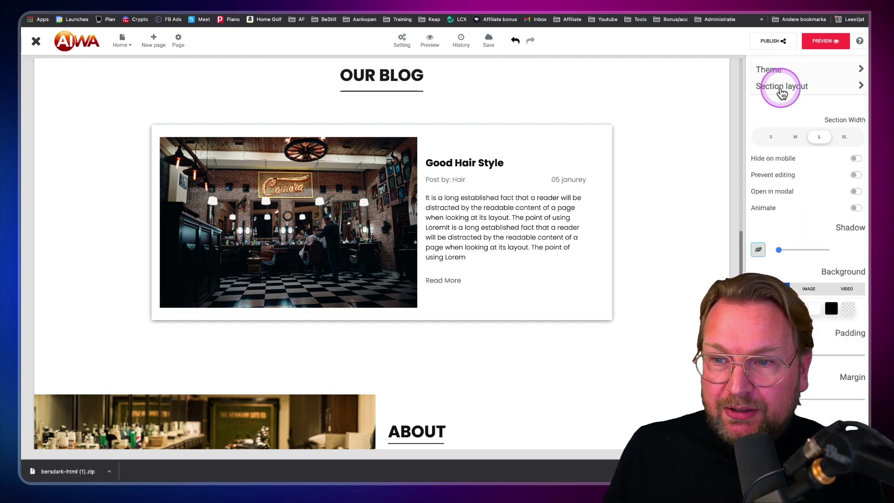
{"action": "scroll", "coordinate": [782, 268], "scroll_direction": "down", "scroll_amount": 1}
{"action": "scroll", "coordinate": [786, 187], "scroll_direction": "up", "scroll_amount": 1}
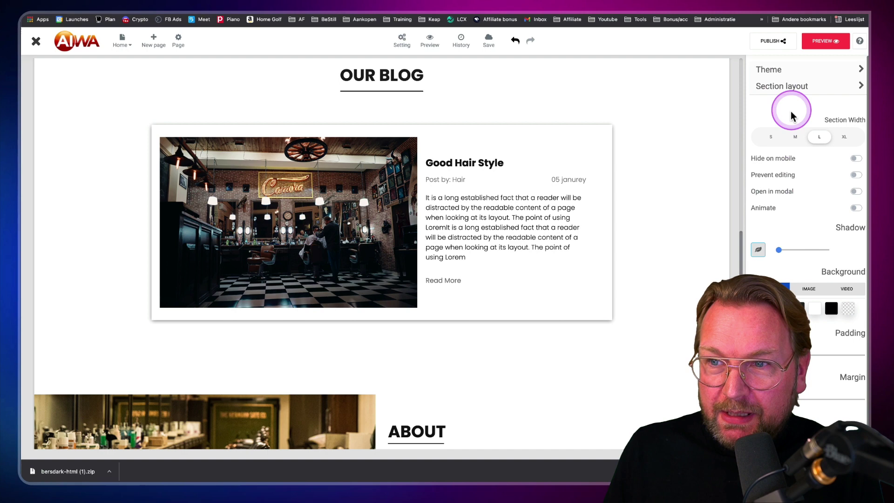
{"action": "left_click", "coordinate": [778, 86]}
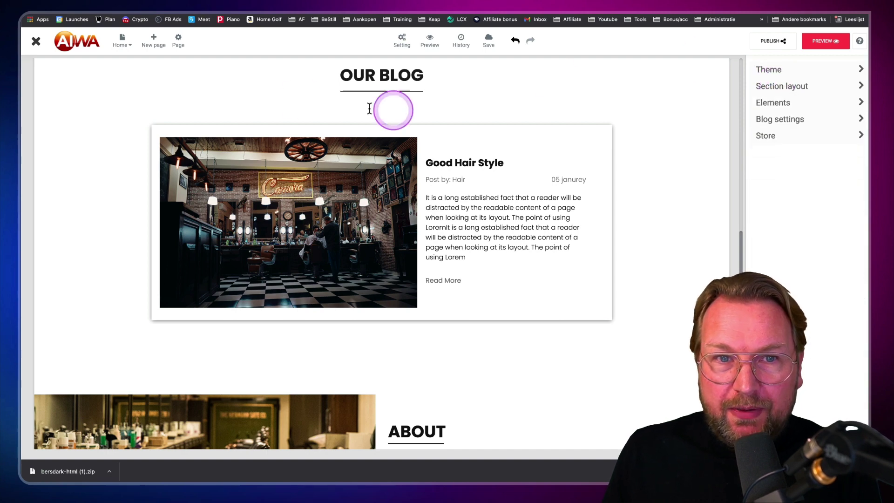
Check the new page prompt without adding a page, and close the site editor to return to the dashboard.
{"action": "left_click", "coordinate": [155, 43]}
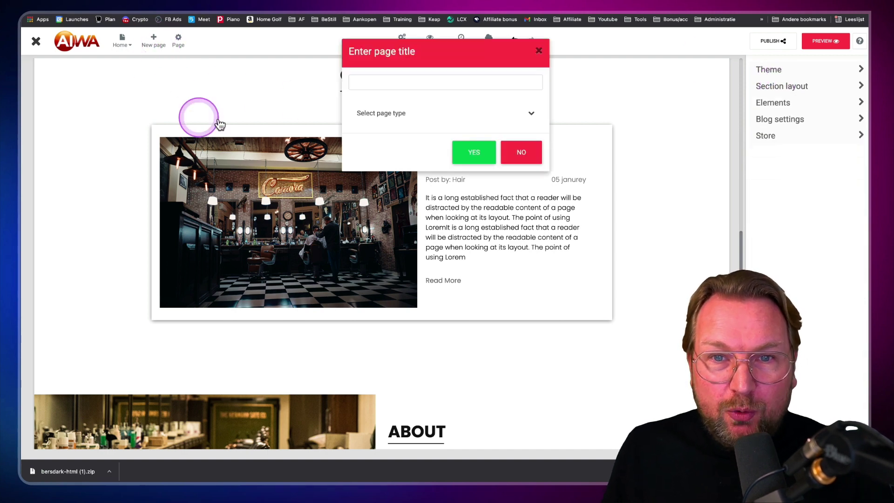
{"action": "left_click", "coordinate": [538, 53]}
{"action": "scroll", "coordinate": [479, 159], "scroll_direction": "up", "scroll_amount": 3}
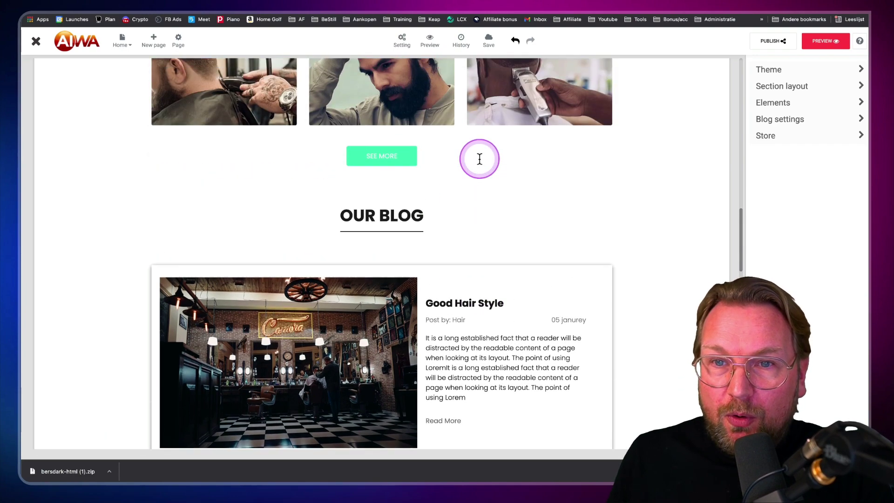
{"action": "scroll", "coordinate": [479, 158], "scroll_direction": "up", "scroll_amount": 15}
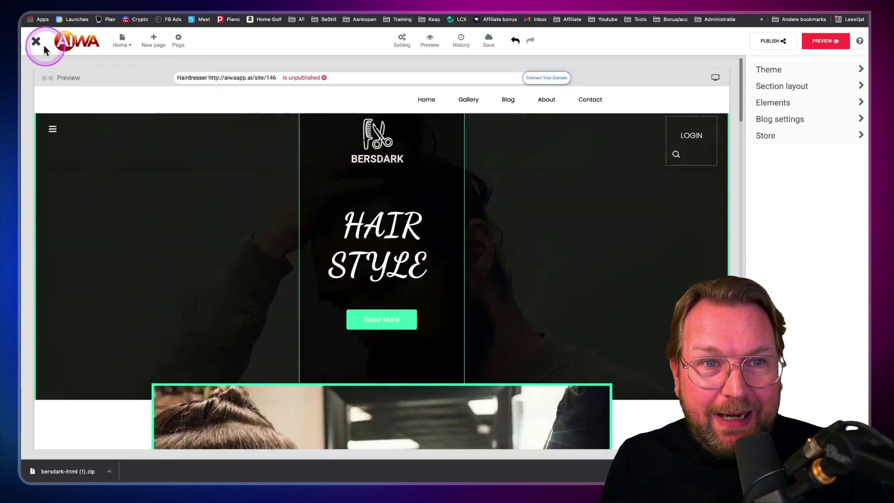
{"action": "left_click", "coordinate": [37, 45]}
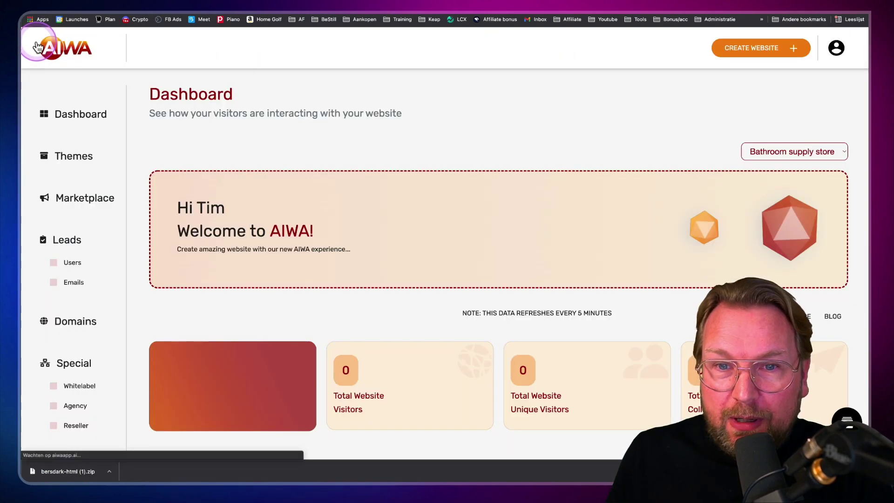
Look through the dashboard's list of websites down to Hairdresser, keeping Bathroom supply store selected.
{"action": "left_click", "coordinate": [777, 151]}
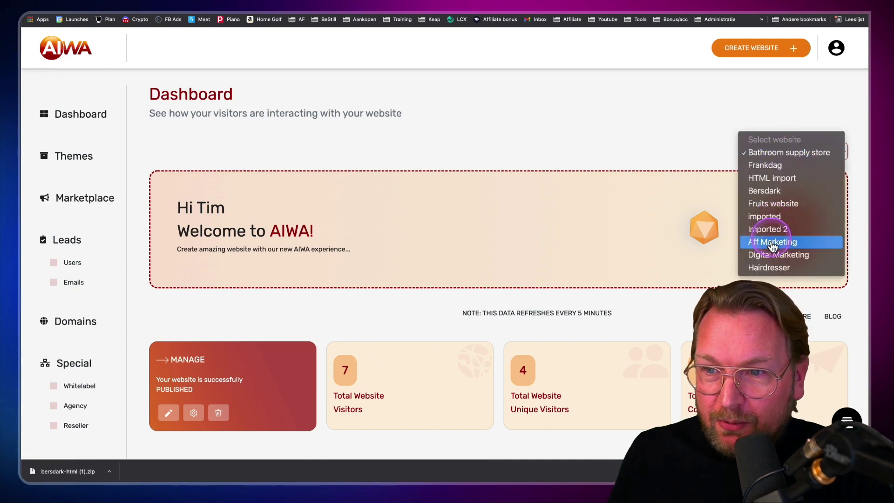
{"action": "left_click", "coordinate": [780, 269]}
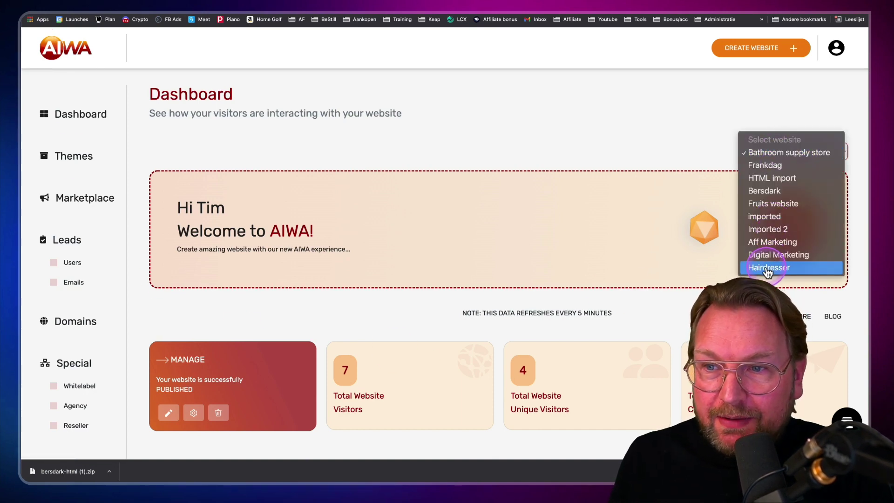
{"action": "left_click", "coordinate": [503, 161]}
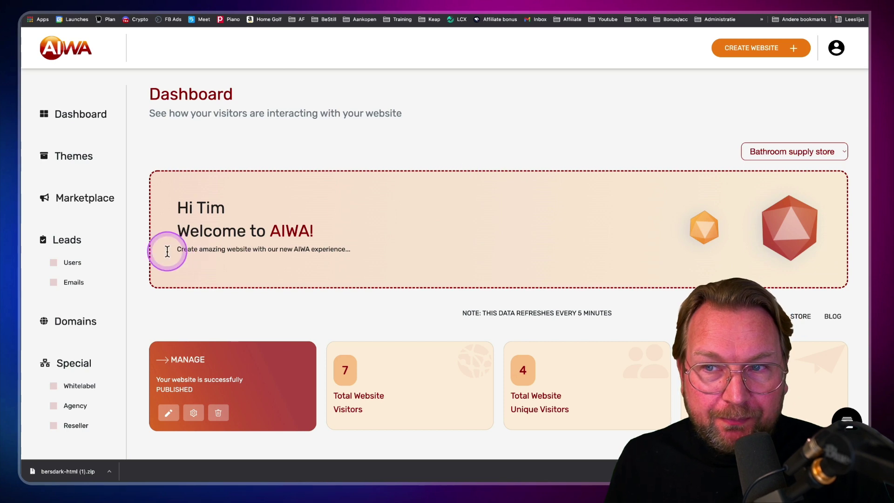
Open the URL version of the website importer and examine its Website URL form.
{"action": "left_click", "coordinate": [768, 48]}
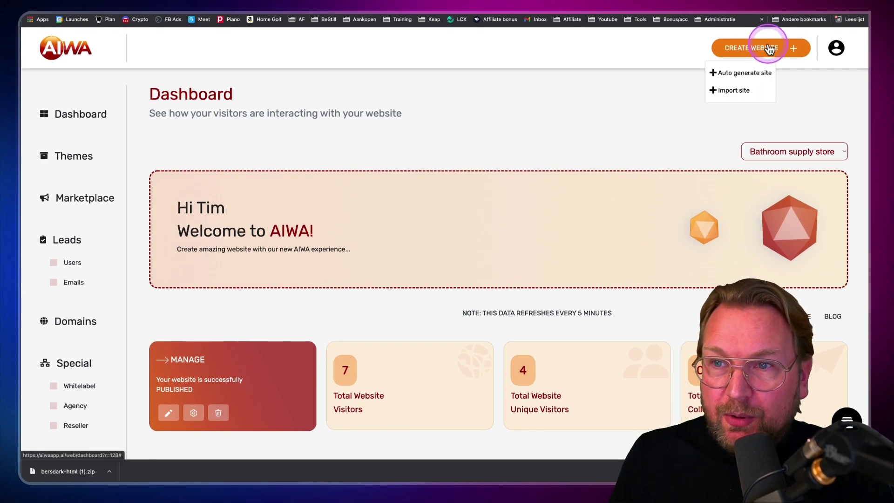
{"action": "left_click", "coordinate": [730, 92]}
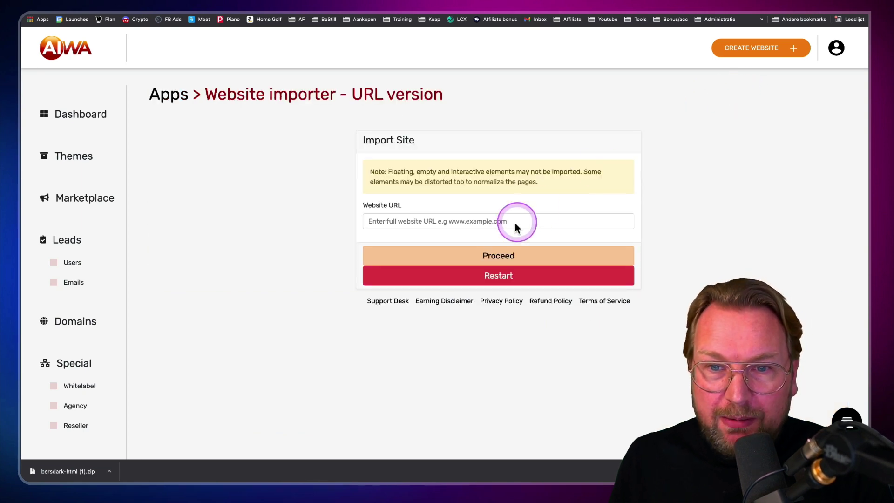
{"action": "left_click", "coordinate": [419, 228]}
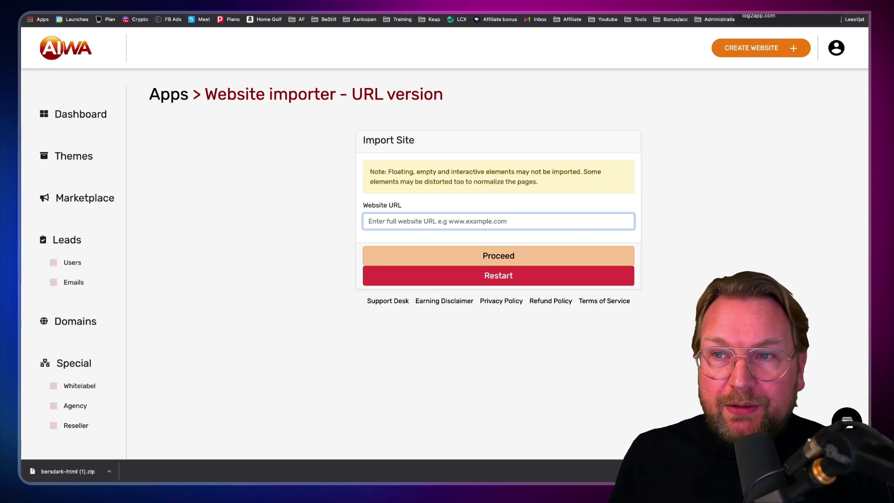
{"action": "left_click", "coordinate": [423, 236]}
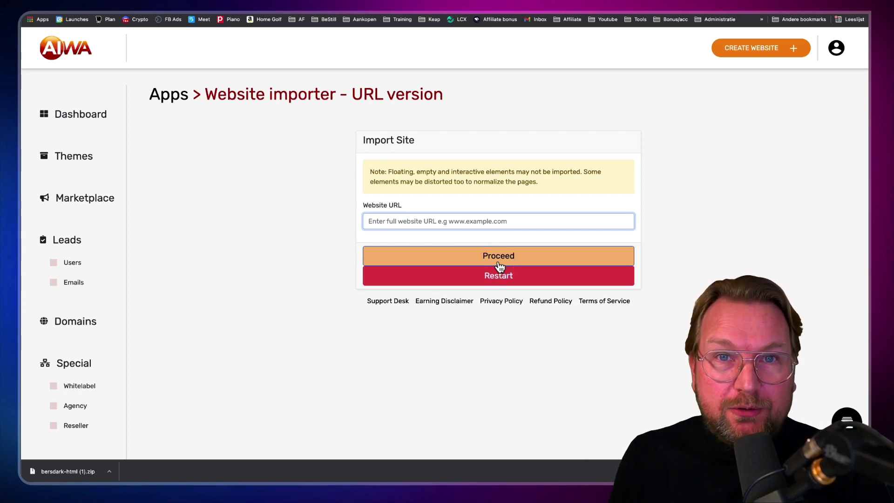
{"action": "left_click", "coordinate": [472, 151]}
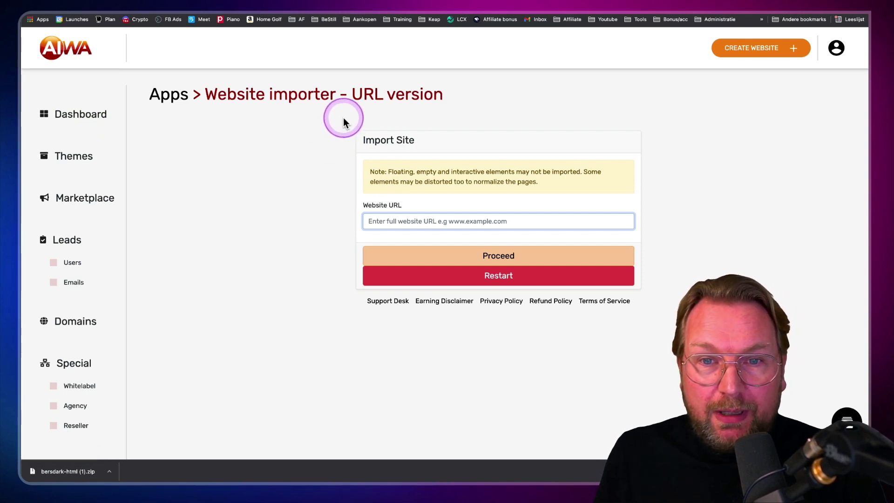
Look over the account settings page and the list of available apps down to the Others group.
{"action": "scroll", "coordinate": [113, 227], "scroll_direction": "down", "scroll_amount": 3}
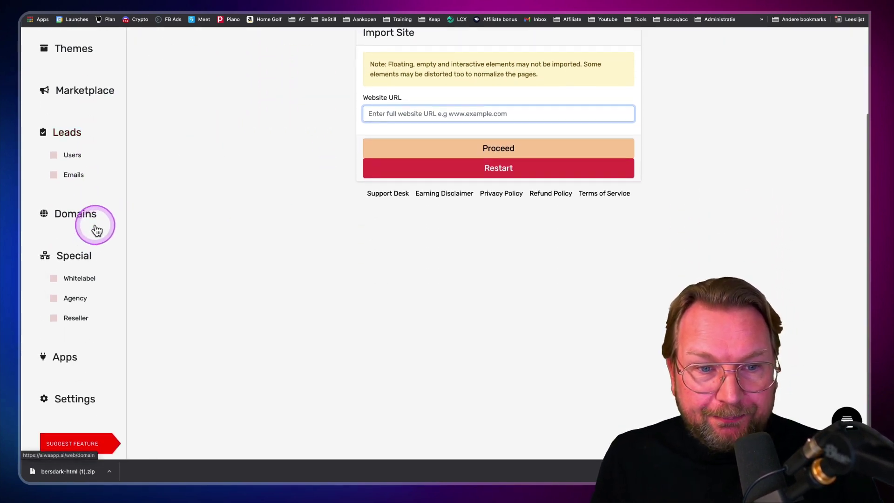
{"action": "left_click", "coordinate": [77, 403]}
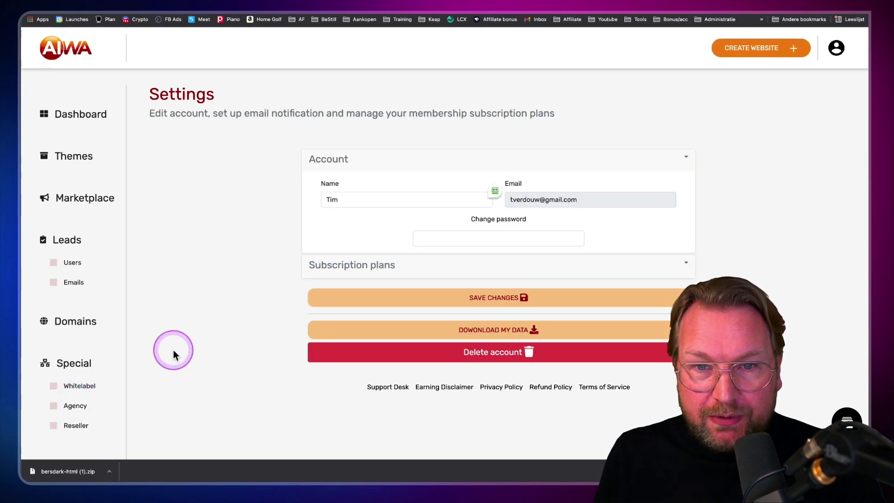
{"action": "scroll", "coordinate": [77, 391], "scroll_direction": "down", "scroll_amount": 3}
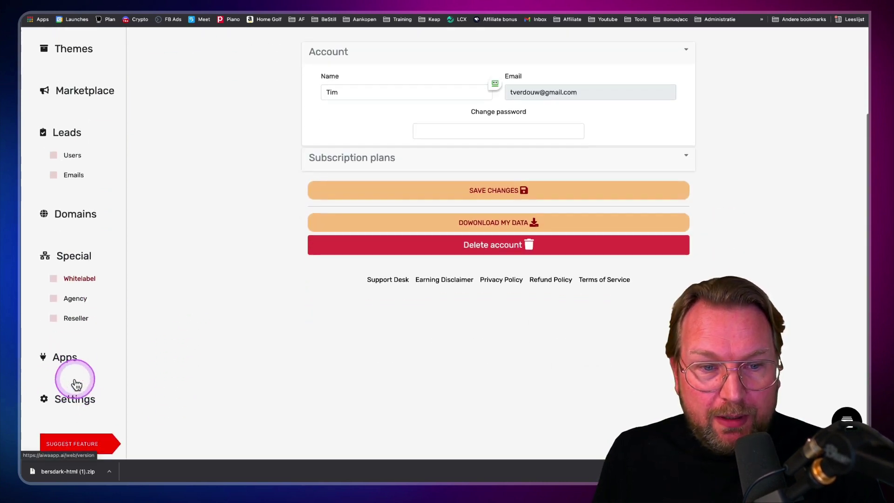
{"action": "left_click", "coordinate": [67, 360]}
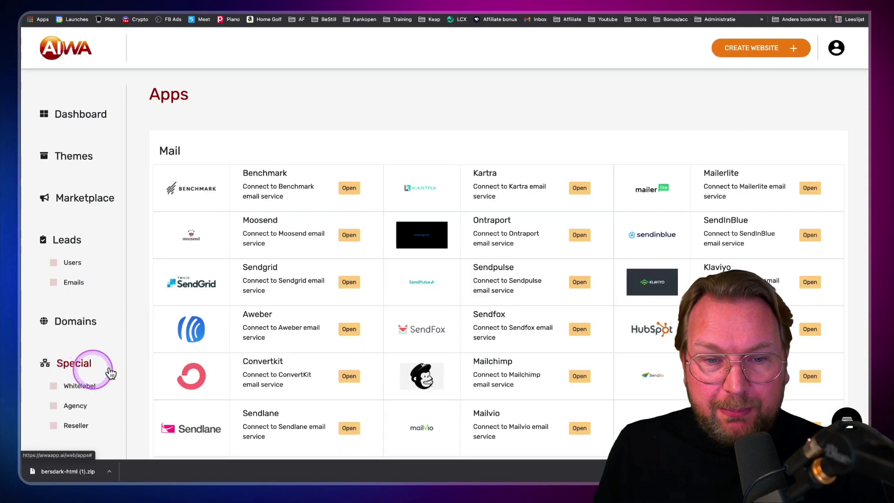
{"action": "scroll", "coordinate": [320, 358], "scroll_direction": "down", "scroll_amount": 5}
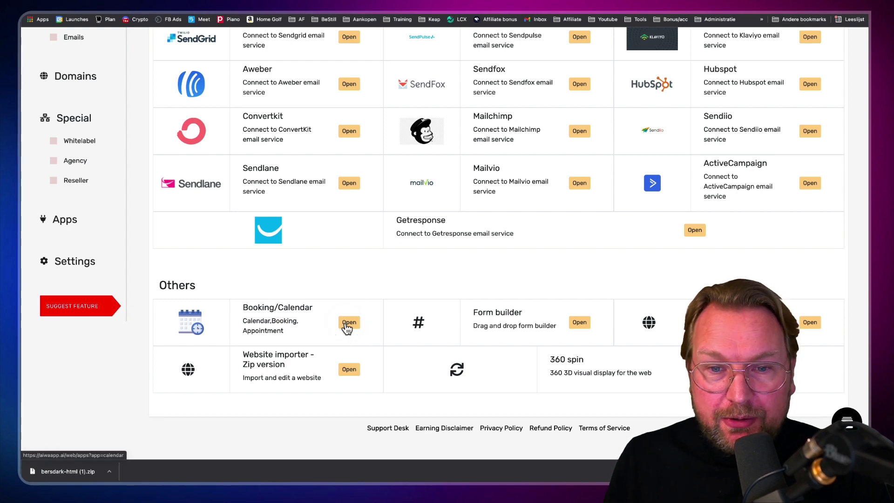
Open the Booking/Calendar app and review its calendar and its schedule, contact, booking and ticket sections.
{"action": "left_click", "coordinate": [349, 322]}
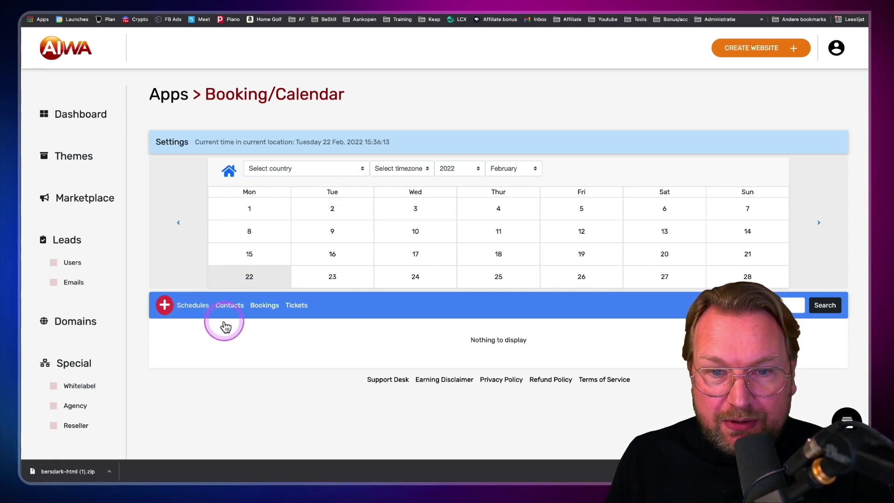
{"action": "scroll", "coordinate": [714, 265], "scroll_direction": "down", "scroll_amount": 5}
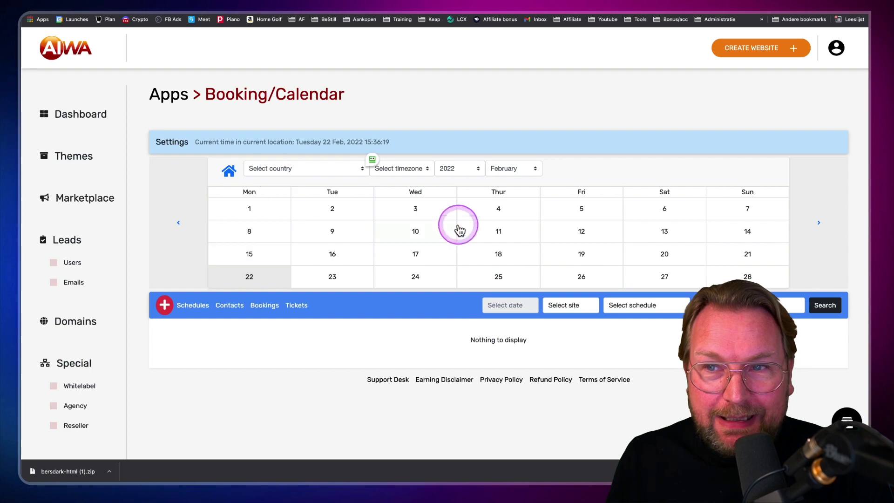
{"action": "scroll", "coordinate": [225, 319], "scroll_direction": "down", "scroll_amount": 5}
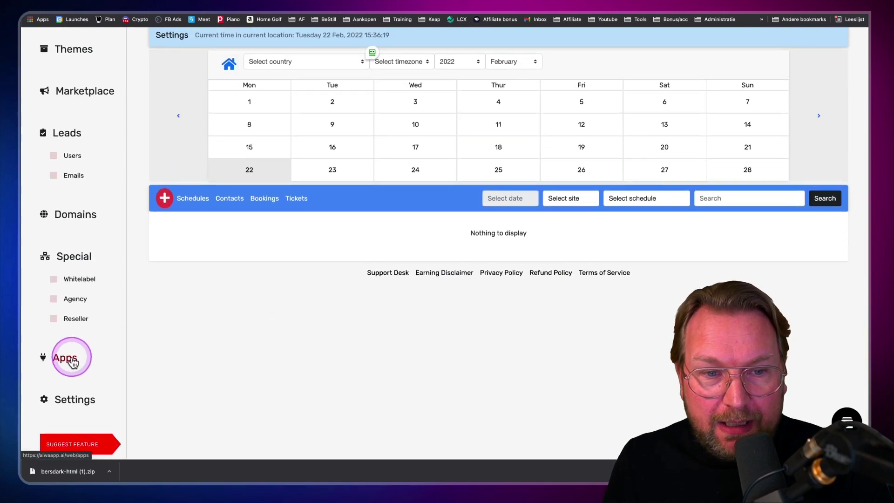
Open the existing form in the Form builder app and preview it.
{"action": "left_click", "coordinate": [73, 362]}
{"action": "scroll", "coordinate": [335, 329], "scroll_direction": "down", "scroll_amount": 5}
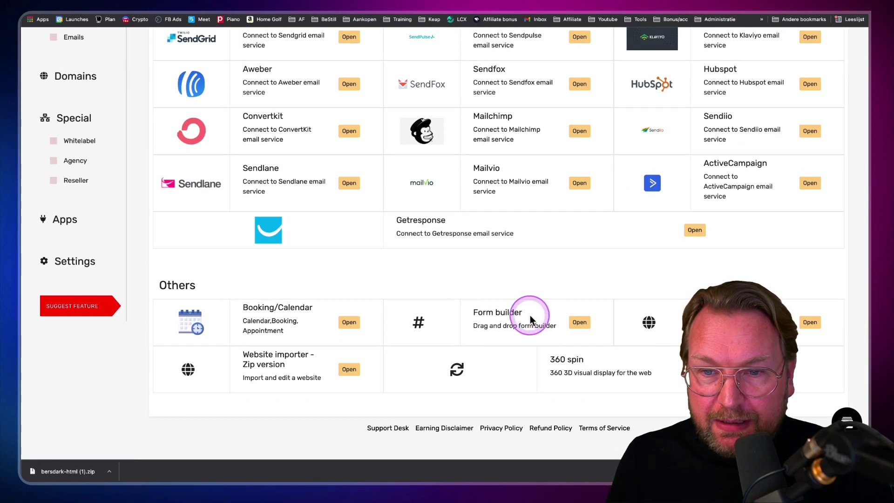
{"action": "left_click", "coordinate": [577, 321]}
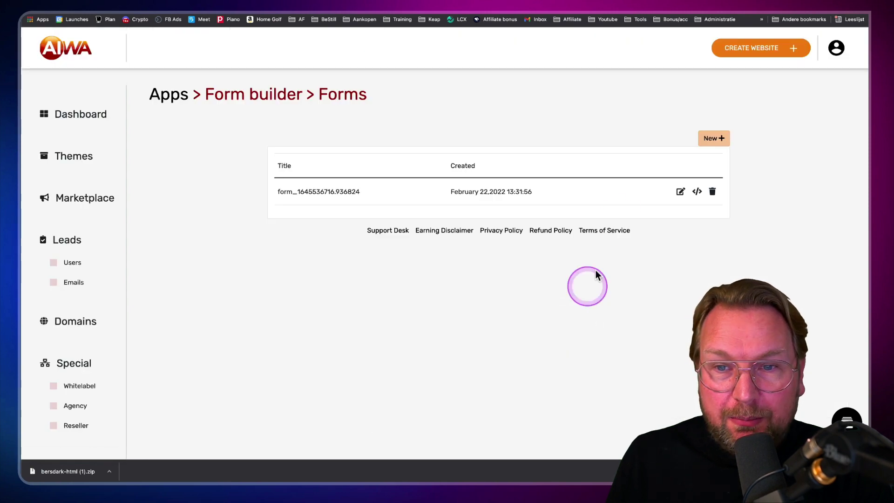
{"action": "left_click", "coordinate": [681, 192]}
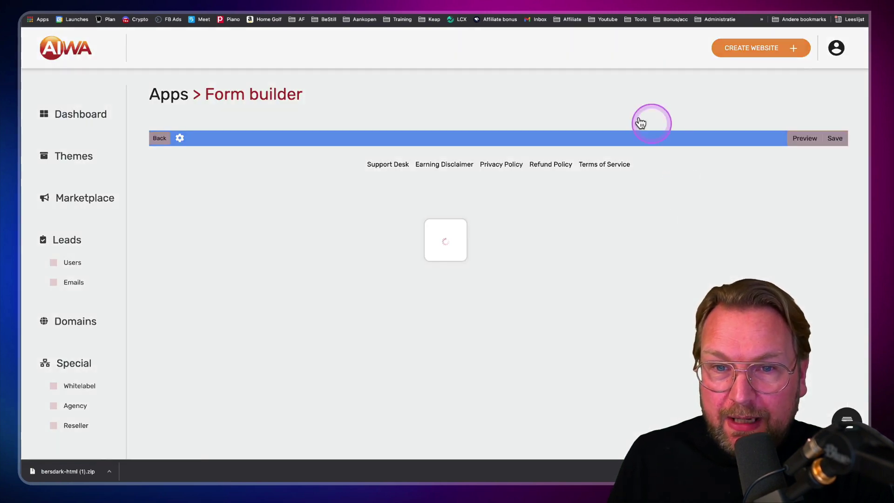
{"action": "left_click", "coordinate": [806, 138]}
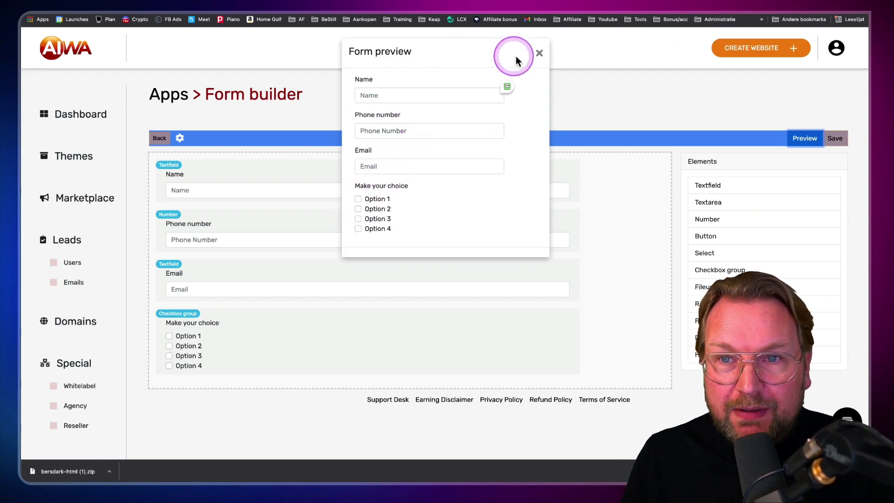
{"action": "left_click", "coordinate": [539, 55]}
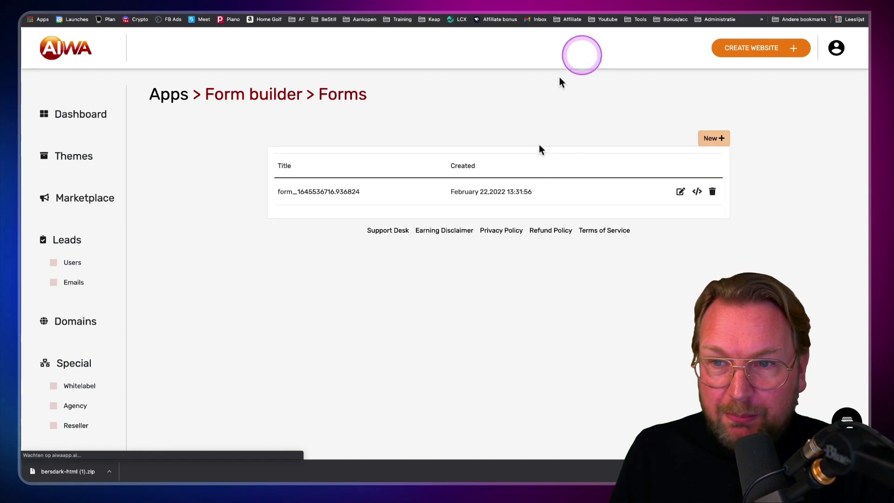
Display the existing form's shortcode, select its text, and close the shortcode dialog.
{"action": "left_click", "coordinate": [697, 192]}
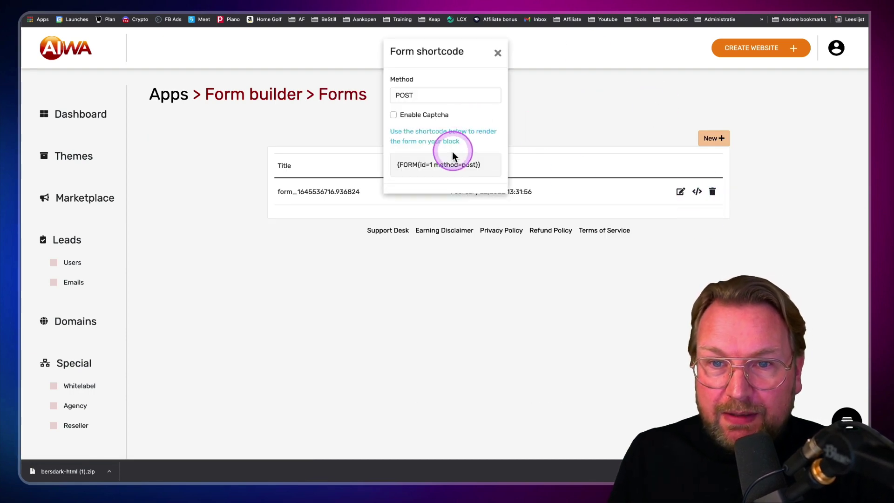
{"action": "left_click", "coordinate": [425, 163]}
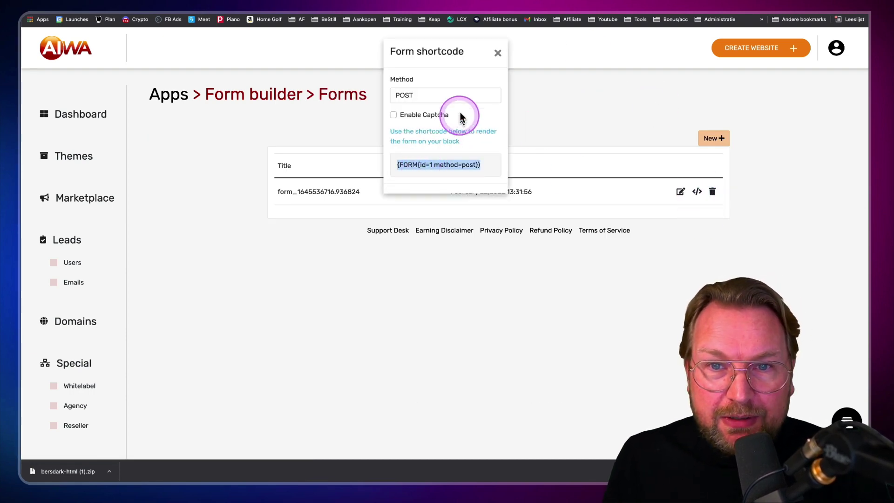
{"action": "left_click", "coordinate": [506, 52]}
Return to the Apps list and open the 360 spin app.
{"action": "scroll", "coordinate": [95, 298], "scroll_direction": "down", "scroll_amount": 5}
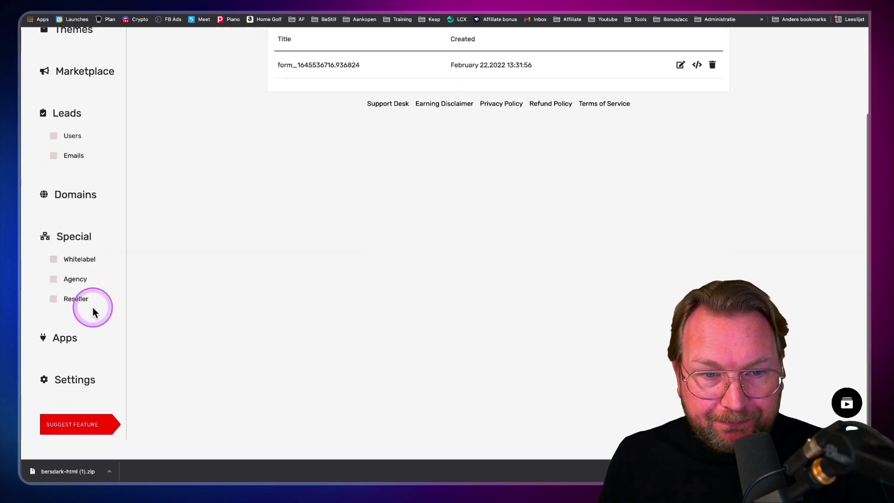
{"action": "left_click", "coordinate": [55, 357]}
{"action": "scroll", "coordinate": [326, 288], "scroll_direction": "down", "scroll_amount": 5}
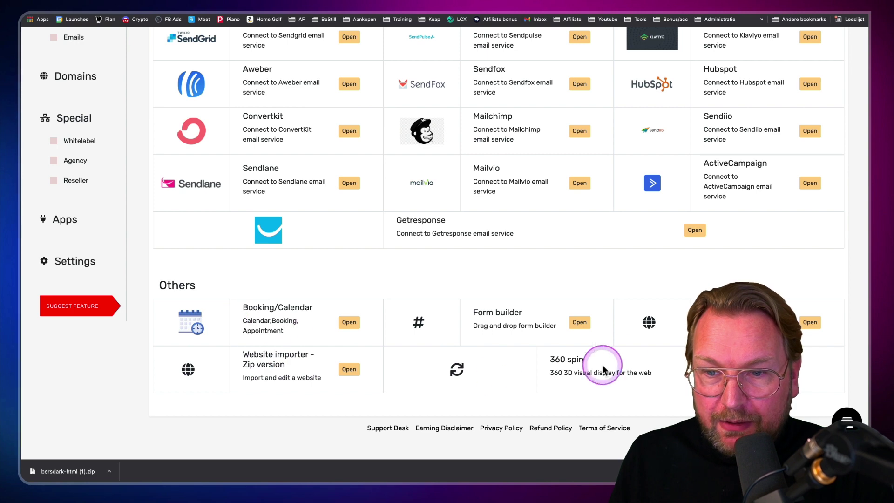
{"action": "left_click", "coordinate": [810, 369]}
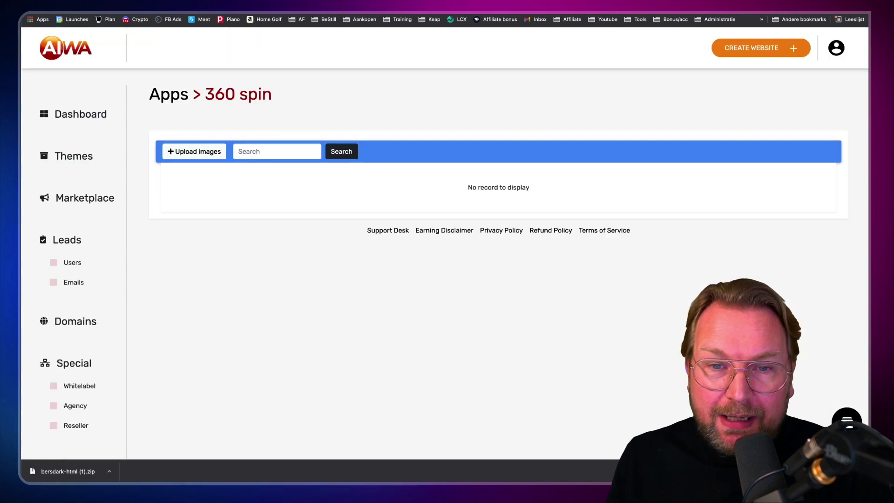
Open the image upload dialog for a new 360 spin, view its file picker, and close both without uploading.
{"action": "left_click", "coordinate": [205, 153]}
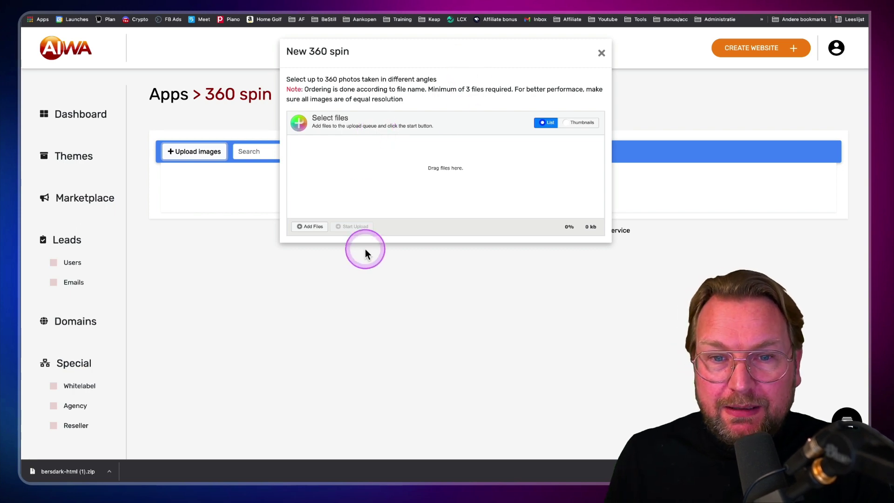
{"action": "left_click", "coordinate": [314, 226]}
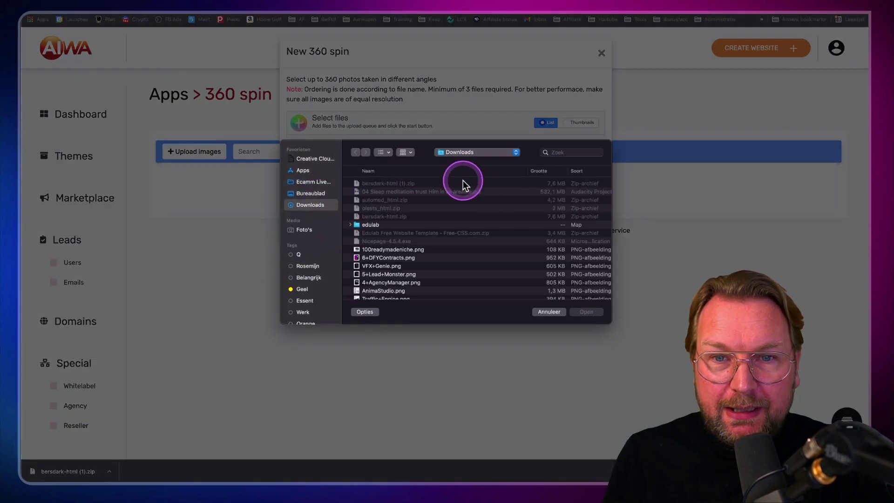
{"action": "left_click", "coordinate": [552, 311]}
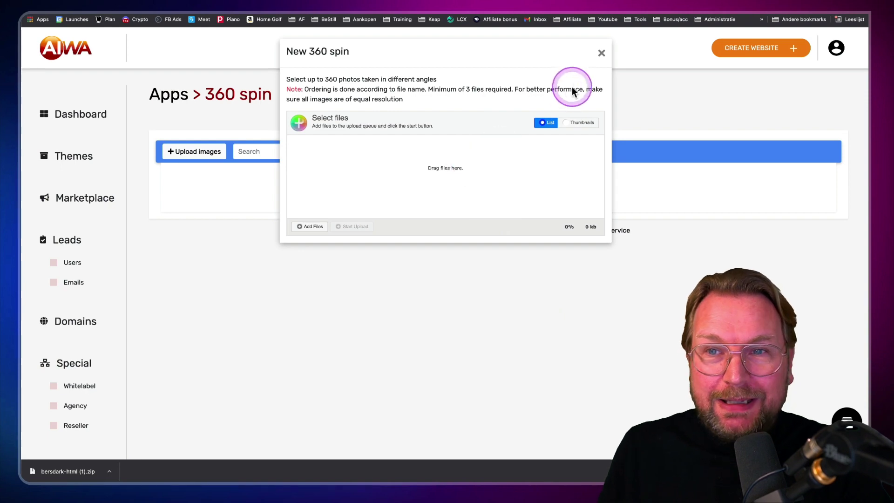
{"action": "left_click", "coordinate": [600, 54]}
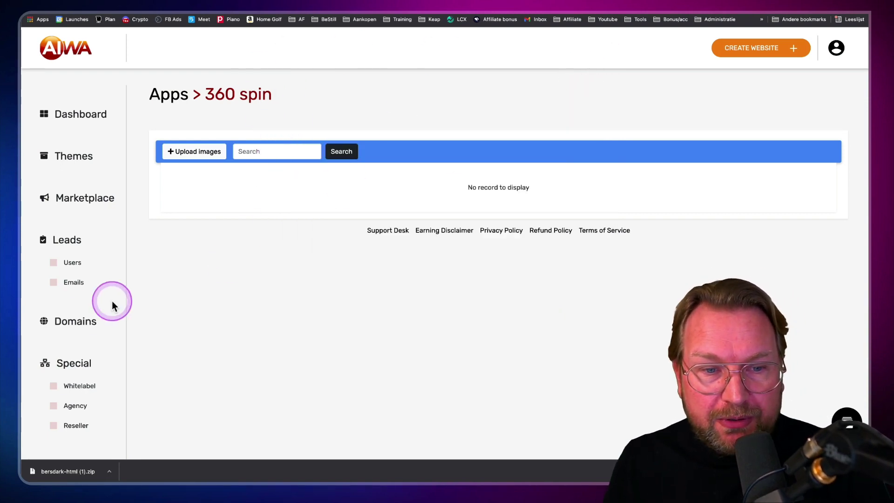
Open the Whitelabel page and review its domain control and branding settings.
{"action": "scroll", "coordinate": [79, 323], "scroll_direction": "down", "scroll_amount": 3}
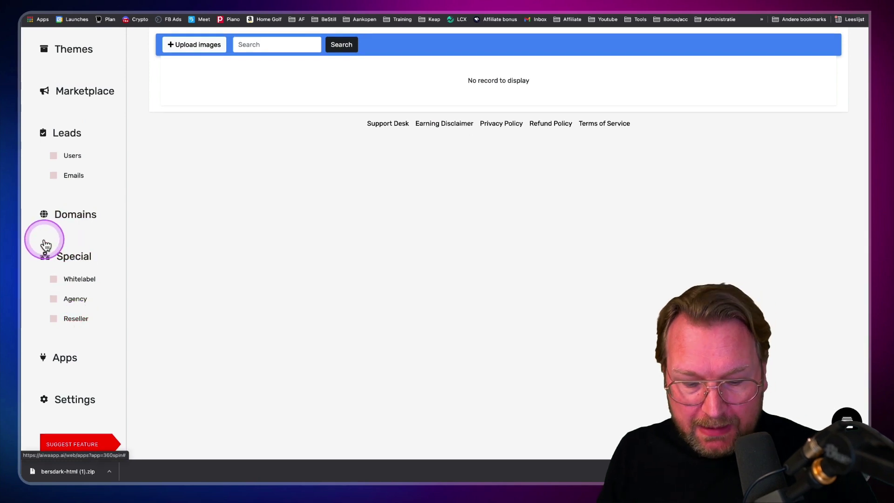
{"action": "mouse_move", "coordinate": [37, 242]}
{"action": "left_mouse_down"}
{"action": "mouse_move", "coordinate": [100, 306]}
{"action": "mouse_move", "coordinate": [111, 331]}
{"action": "left_mouse_up"}
{"action": "key", "text": "Escape"}
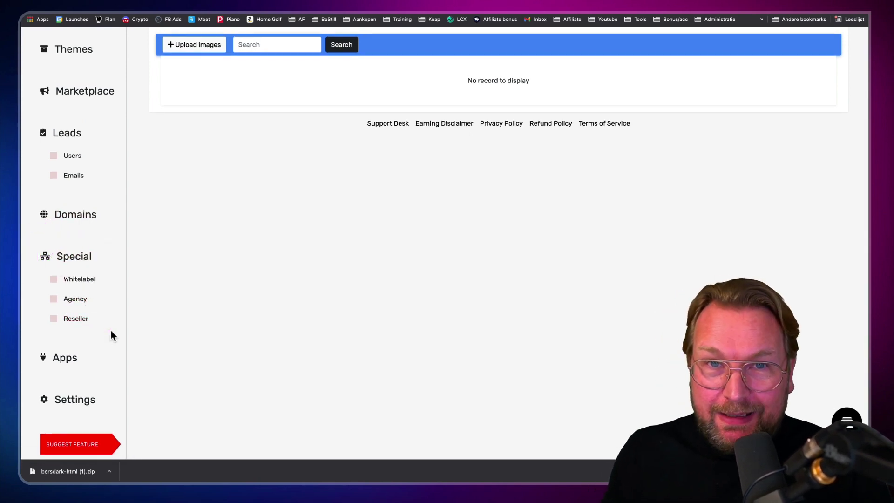
{"action": "left_click", "coordinate": [89, 285]}
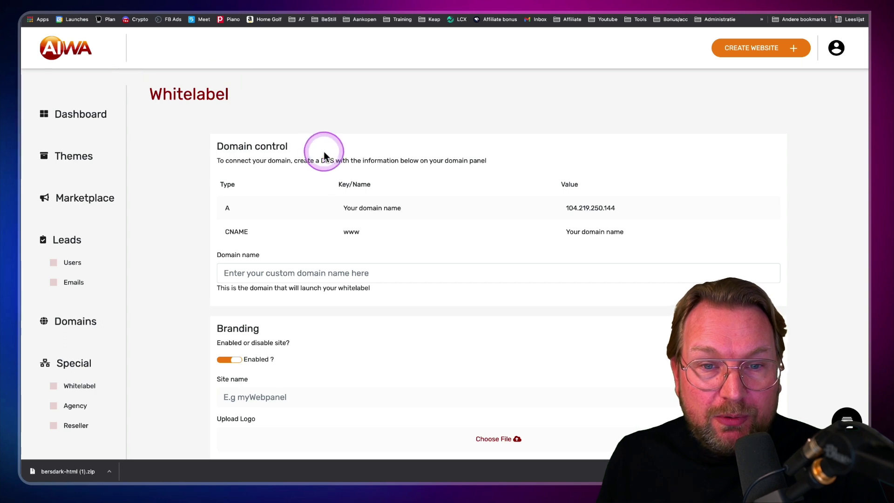
{"action": "scroll", "coordinate": [353, 186], "scroll_direction": "down", "scroll_amount": 3}
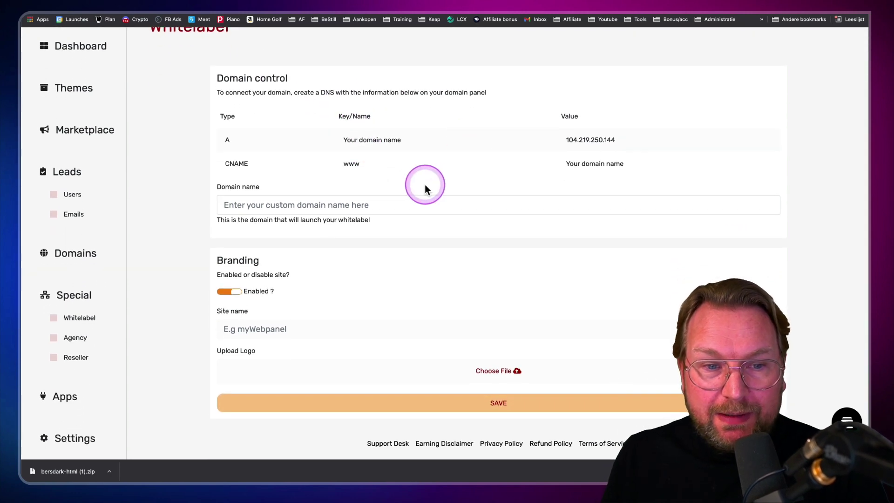
Open the Reseller page, review the fields and access levels for creating a new account, and close the form.
{"action": "left_click", "coordinate": [71, 359]}
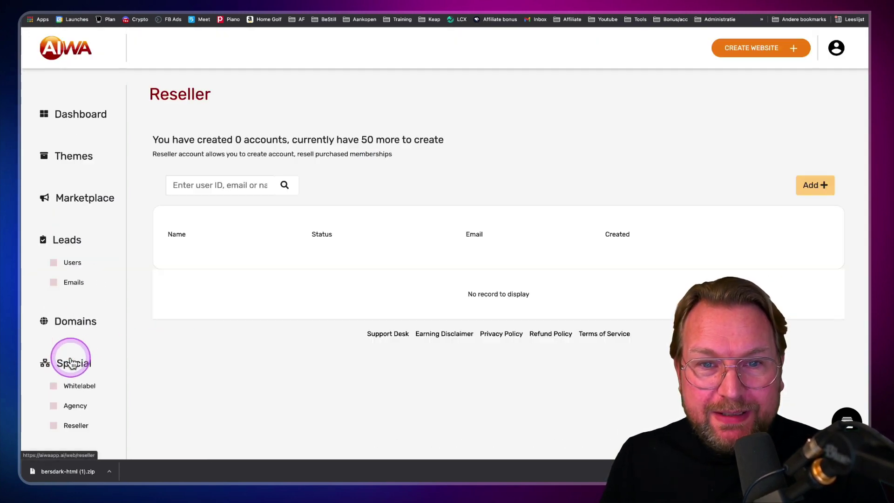
{"action": "left_click", "coordinate": [816, 186]}
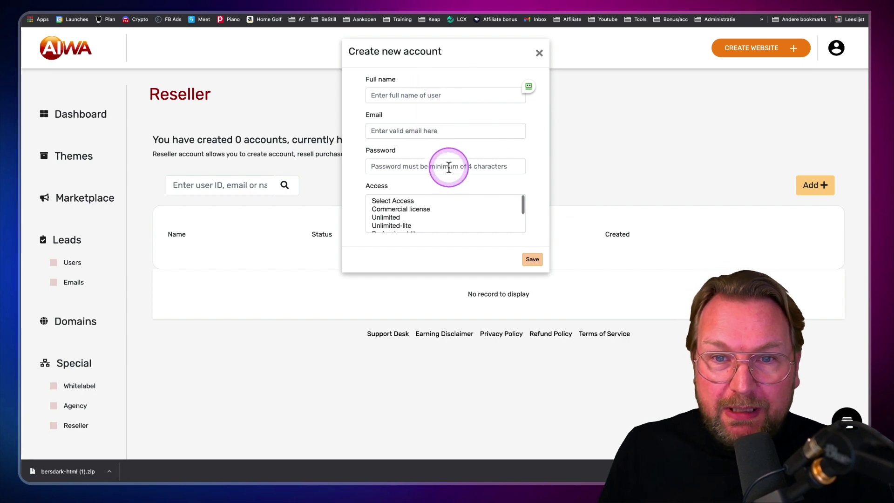
{"action": "scroll", "coordinate": [449, 166], "scroll_direction": "down", "scroll_amount": 1}
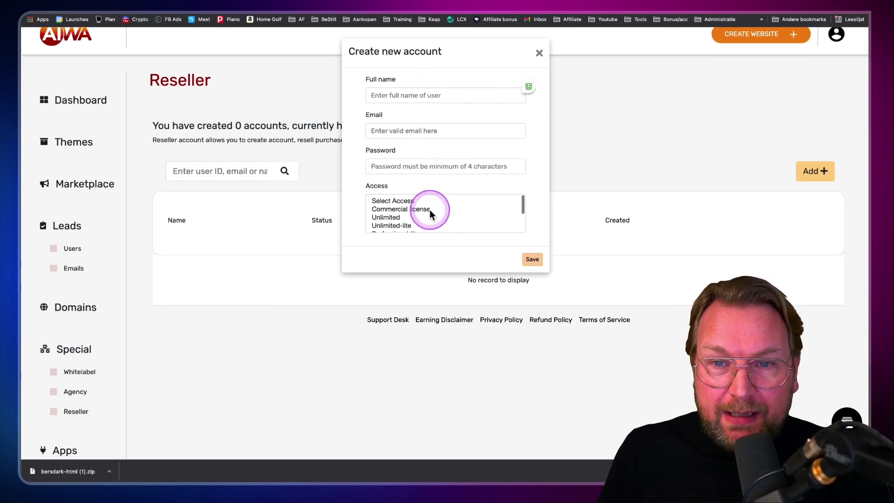
{"action": "scroll", "coordinate": [430, 209], "scroll_direction": "down", "scroll_amount": 2}
{"action": "scroll", "coordinate": [429, 209], "scroll_direction": "up", "scroll_amount": 2}
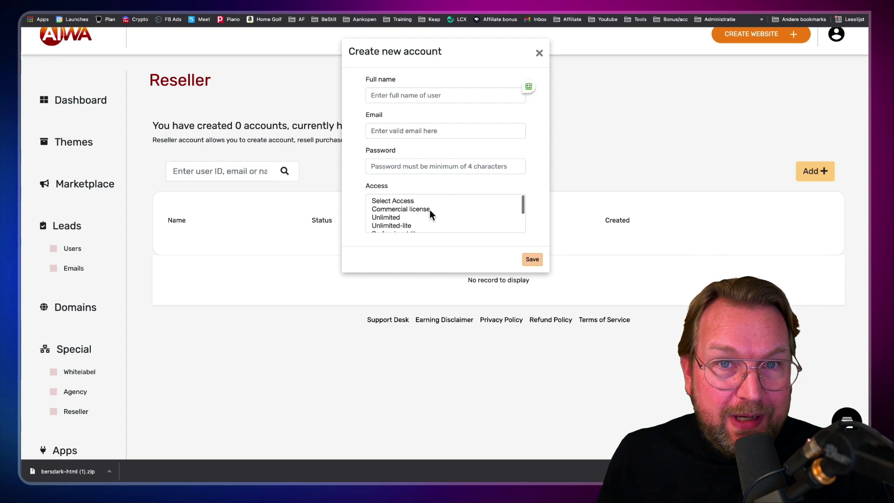
{"action": "left_click", "coordinate": [539, 53]}
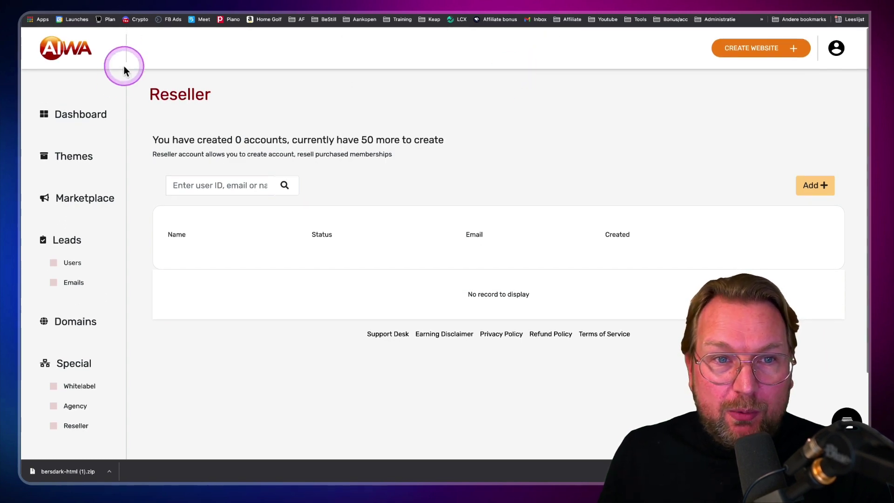
Switch to the AIWA22 product review page and examine its bonuses, front-end and OTO pricing, and the Special Bundle Deal contents.
{"action": "scroll", "coordinate": [124, 70], "scroll_direction": "up", "scroll_amount": 8}
{"action": "scroll", "coordinate": [106, 88], "scroll_direction": "down", "scroll_amount": 8}
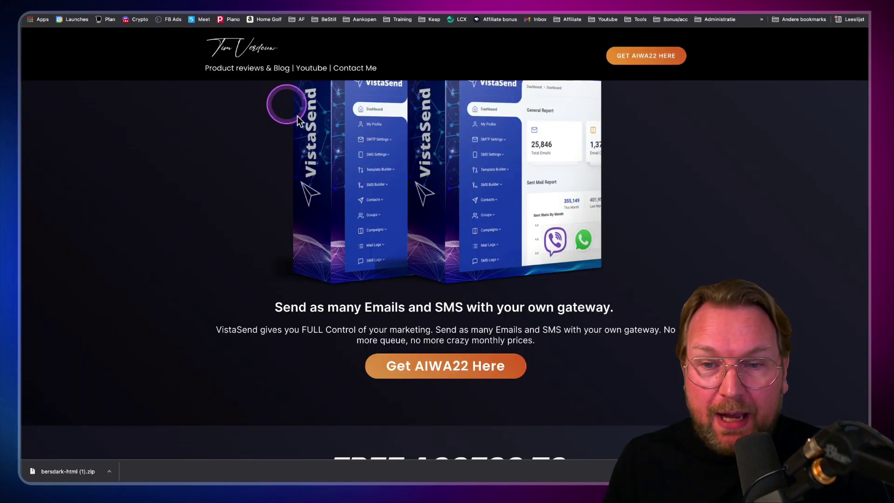
{"action": "scroll", "coordinate": [382, 197], "scroll_direction": "up", "scroll_amount": 5}
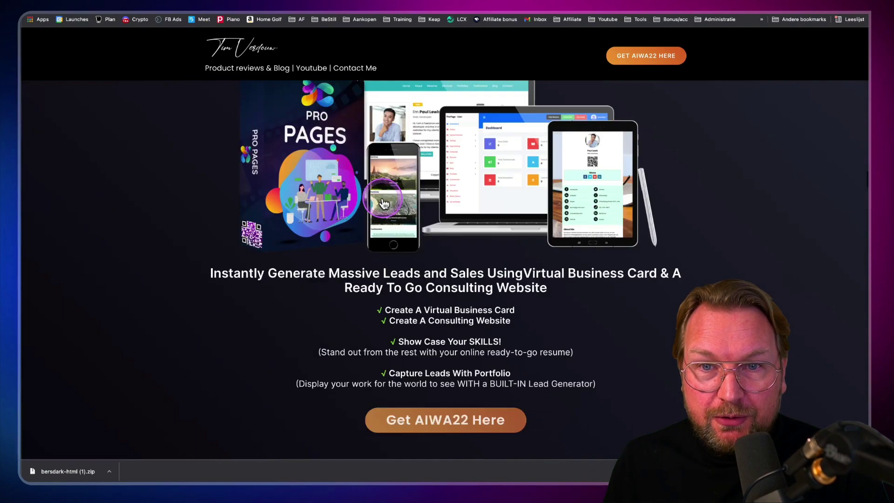
{"action": "scroll", "coordinate": [383, 203], "scroll_direction": "up", "scroll_amount": 15}
{"action": "scroll", "coordinate": [383, 203], "scroll_direction": "down", "scroll_amount": 5}
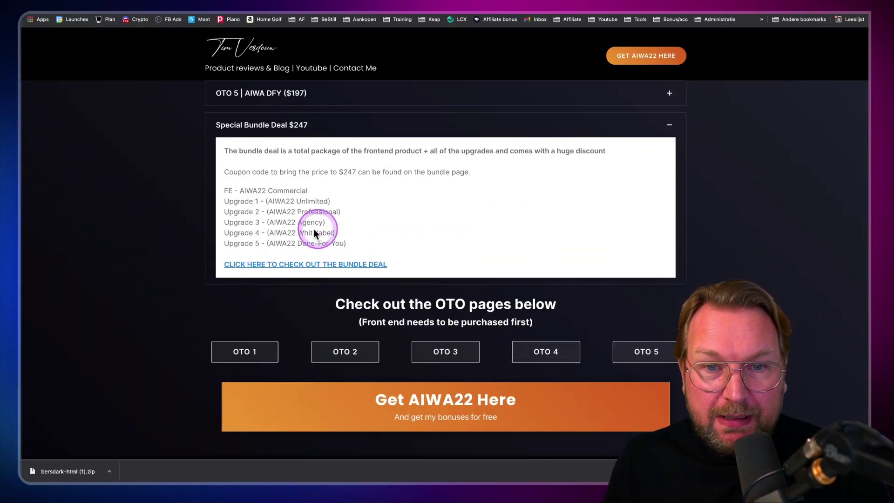
{"action": "scroll", "coordinate": [298, 176], "scroll_direction": "up", "scroll_amount": 4}
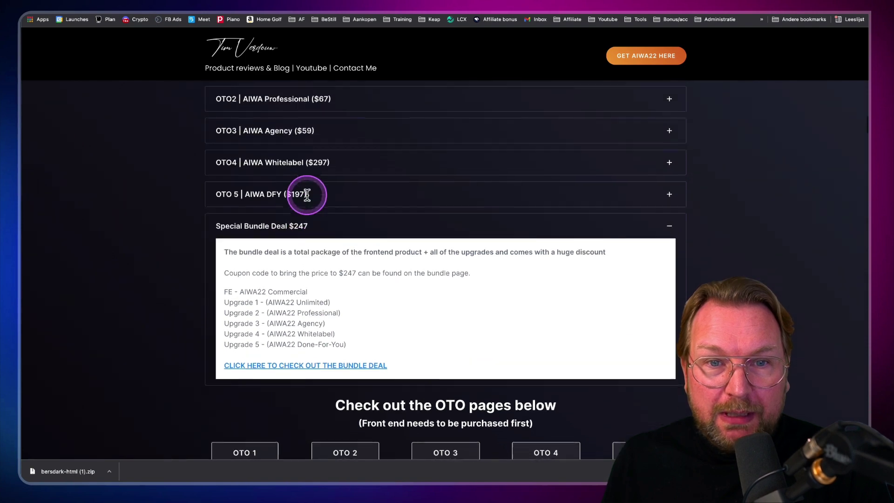
{"action": "scroll", "coordinate": [342, 216], "scroll_direction": "up", "scroll_amount": 1}
{"action": "scroll", "coordinate": [336, 217], "scroll_direction": "down", "scroll_amount": 1}
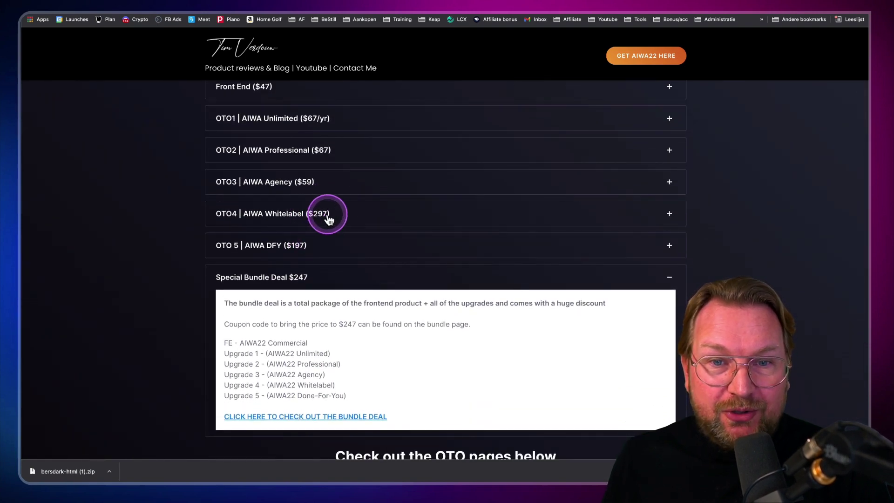
{"action": "scroll", "coordinate": [335, 233], "scroll_direction": "down", "scroll_amount": 2}
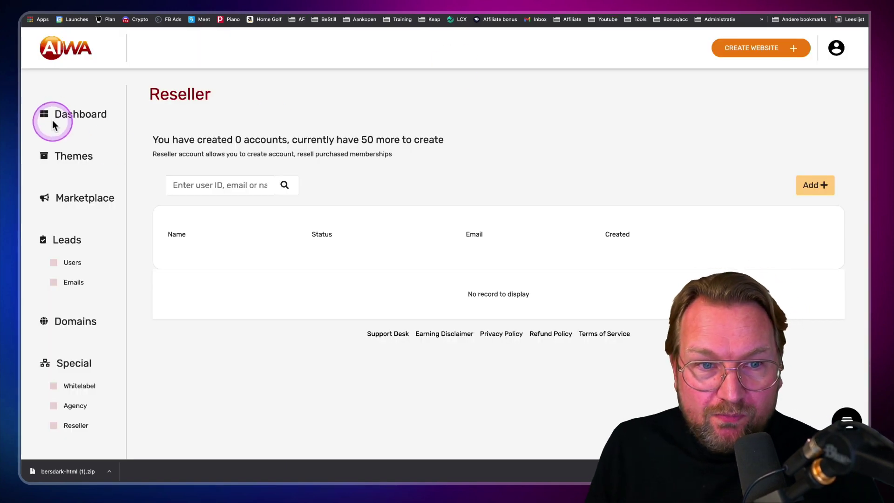
Switch back to AIWA and return to the Dashboard.
{"action": "left_click", "coordinate": [67, 115]}
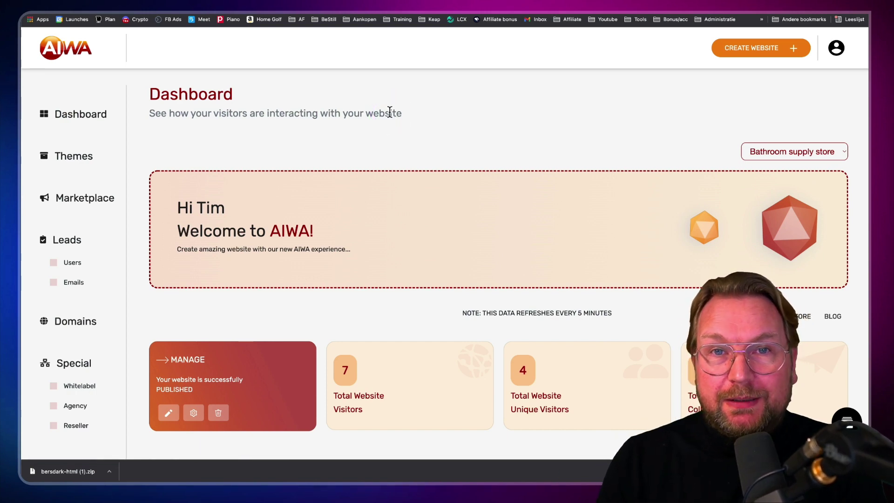
{"action": "left_click", "coordinate": [854, 302]}
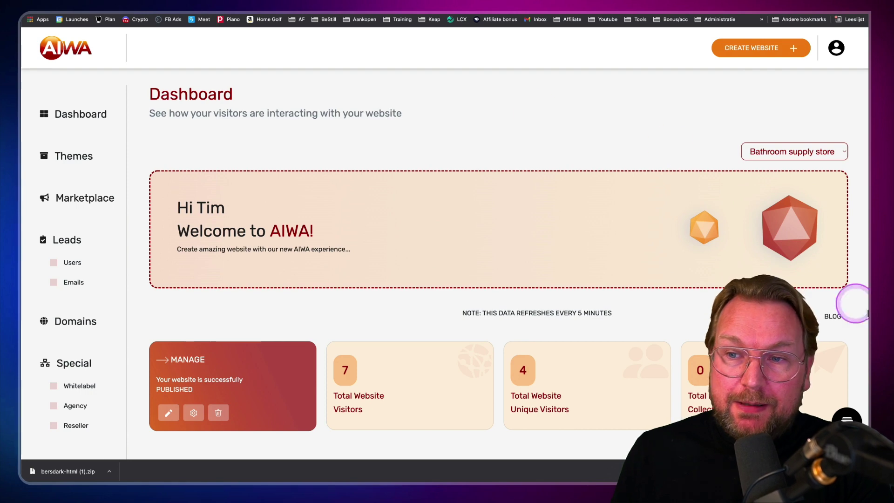